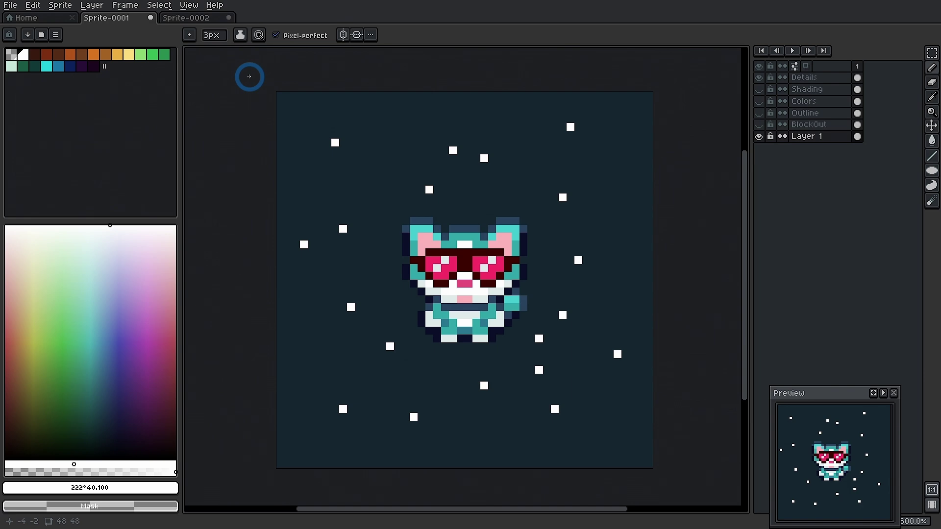
Step: Examine the cat reference picture and view the finished sprite's block-out, outline and colour stages by toggling layer visibility
click(196, 18)
scroll(490, 254, down, 2)
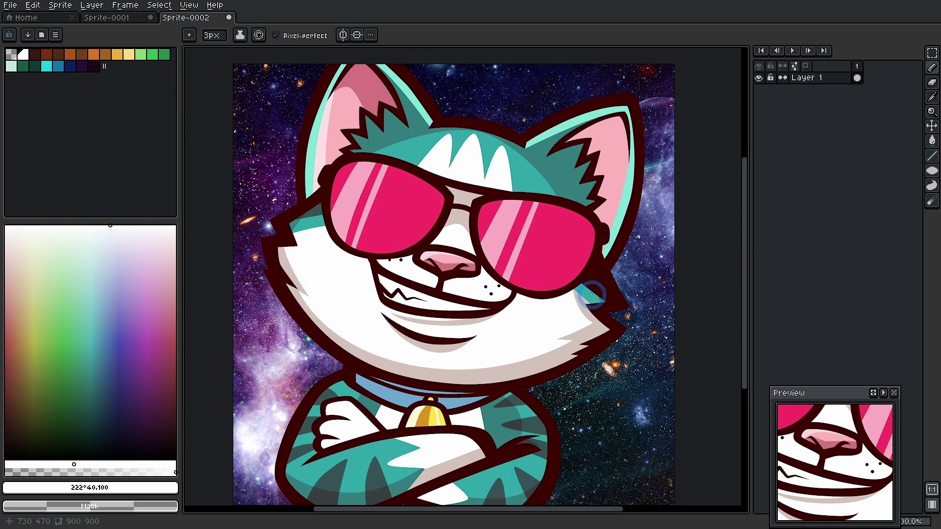
key(ctrl+shift+Tab)
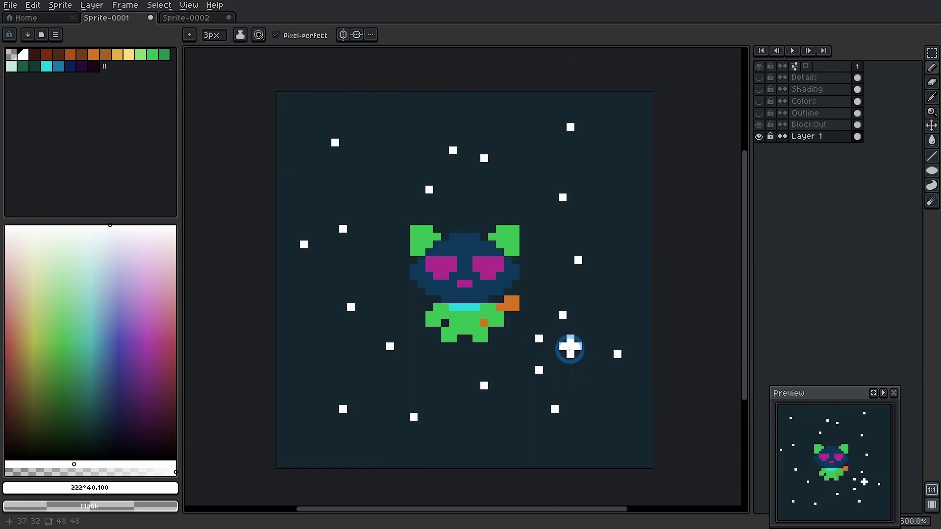
click(760, 113)
click(759, 102)
click(759, 102)
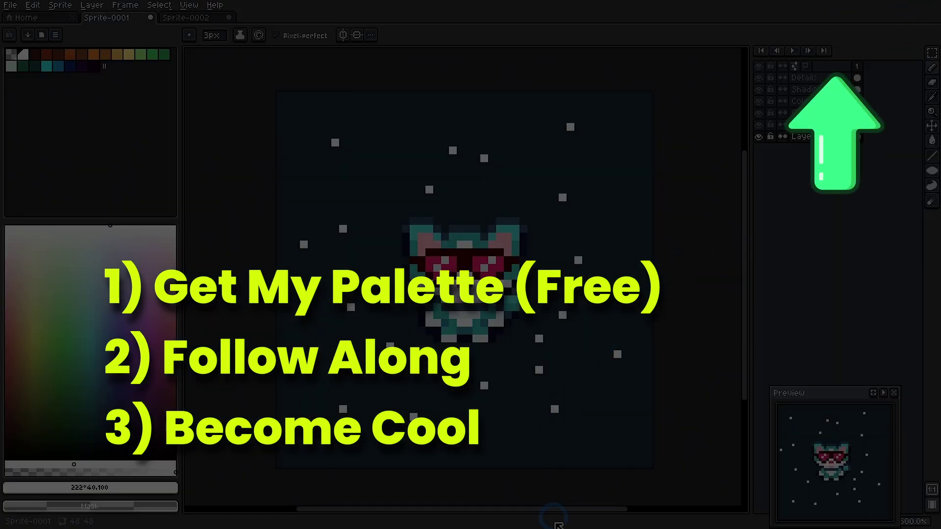
click(594, 410)
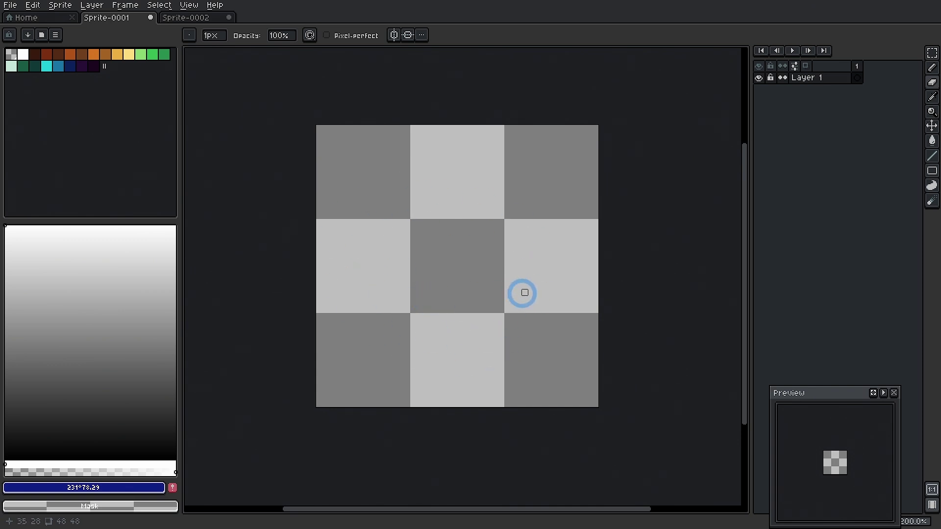
Step: Check the cat reference in Sprite-0002, return to the blank Sprite-0001 canvas and set the drawing colour to dark blue 207°75.20
scroll(469, 260, up, 1)
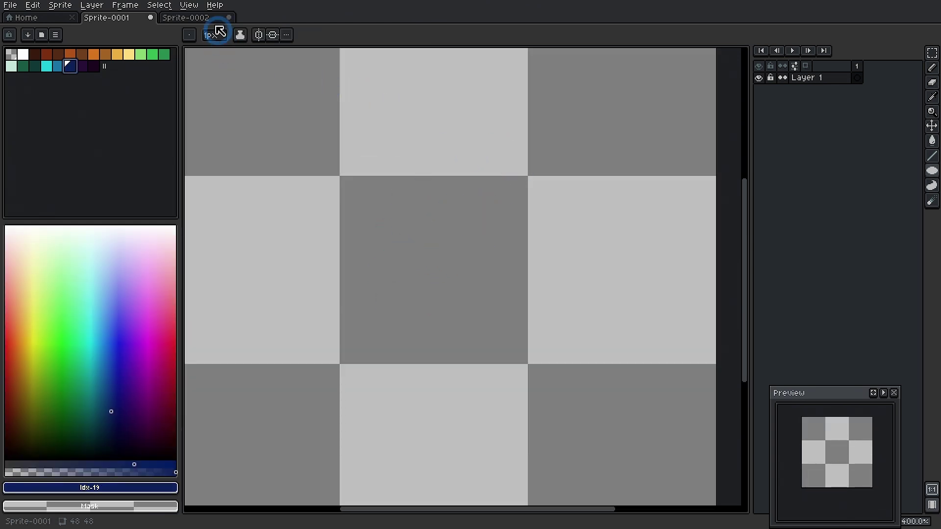
click(188, 17)
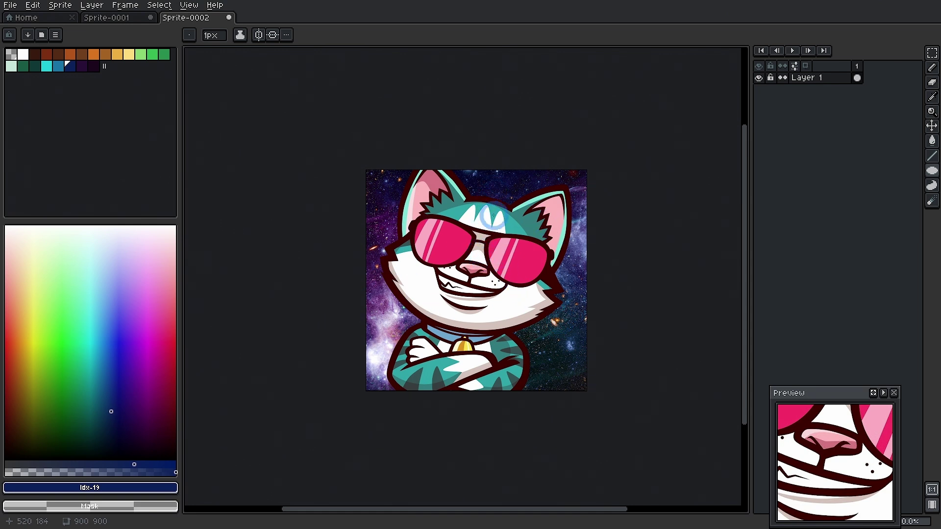
click(130, 18)
drag(101, 357, 104, 411)
click(394, 324)
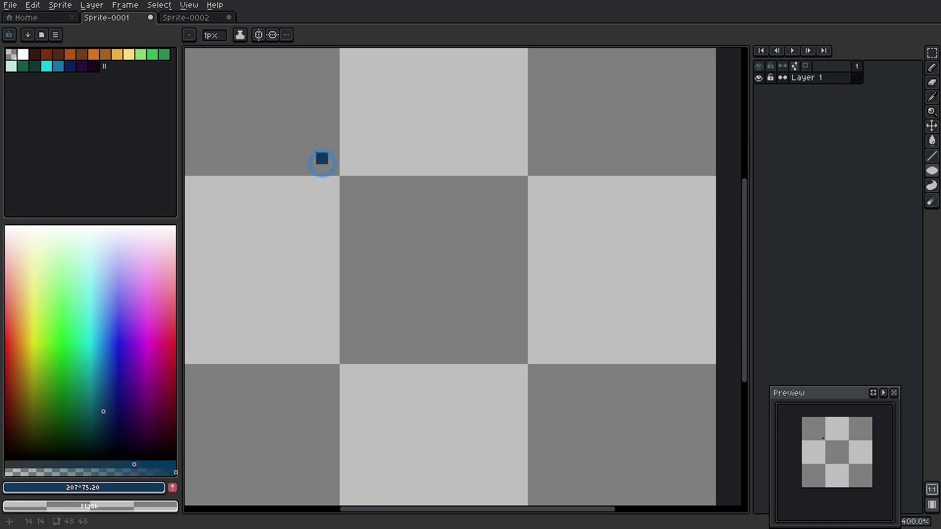
Step: Turn on left-right mirror symmetry for the canvas and set the Pencil tool to a 1 px brush
click(259, 36)
click(262, 38)
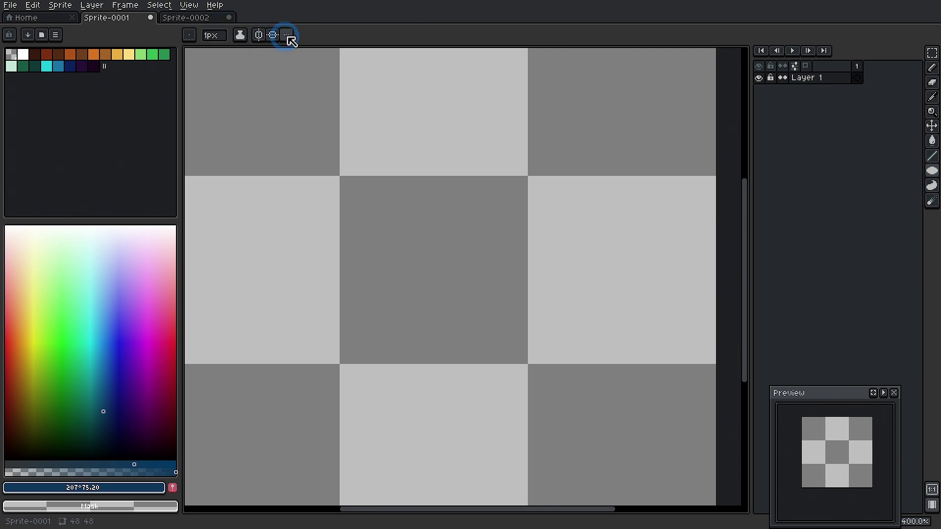
click(274, 55)
click(191, 5)
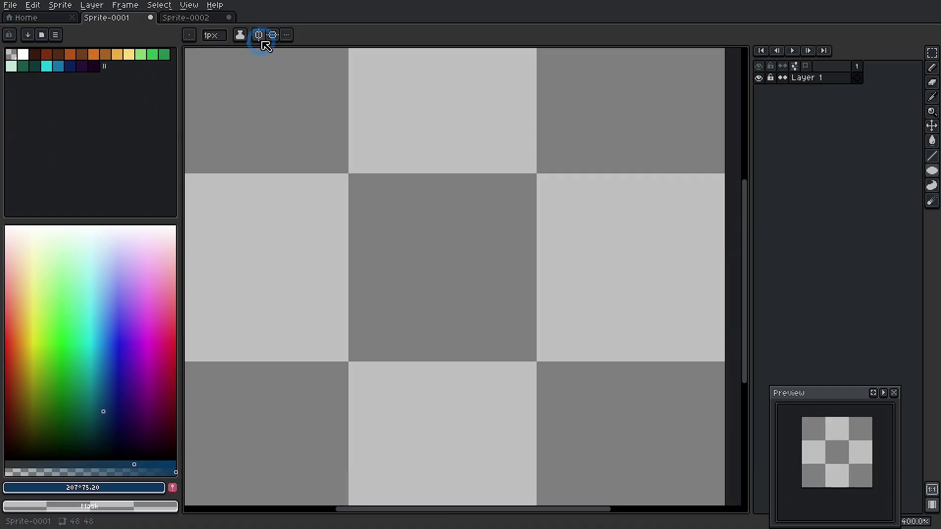
click(401, 237)
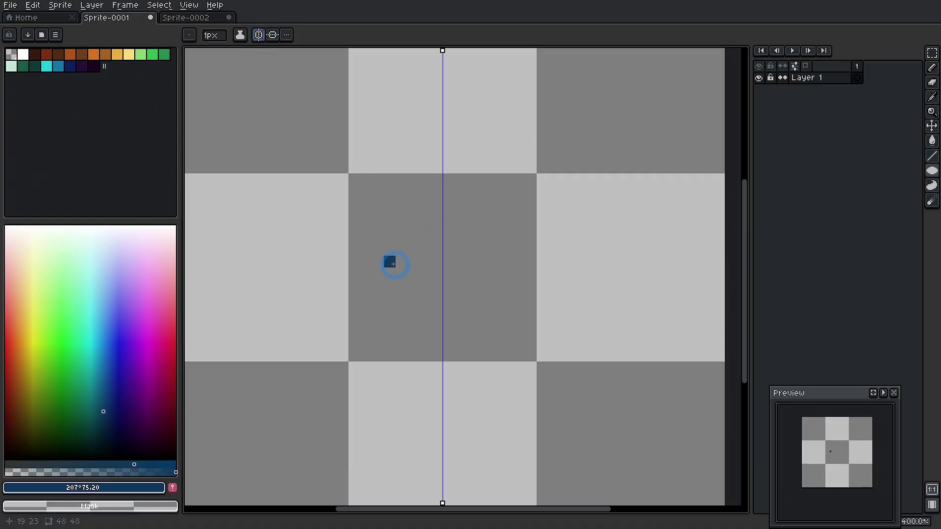
key(b)
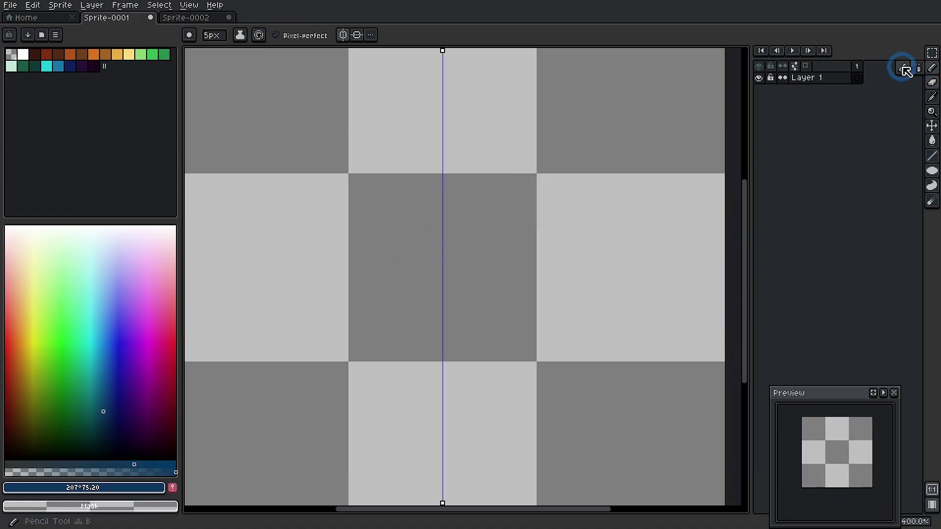
scroll(385, 249, up, 4)
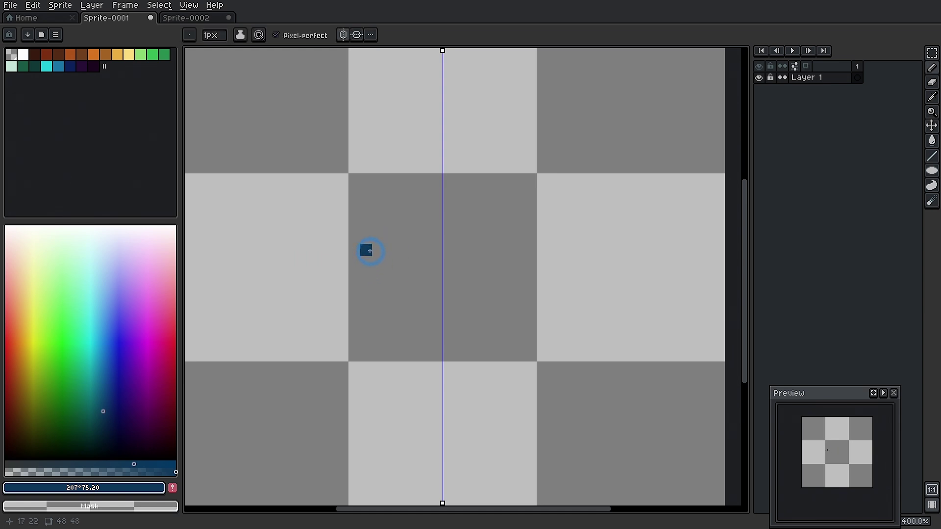
Step: Draw a mirrored dark blue oval head about 14 by 9 px at the canvas centre and fill it, undoing any stray background fill
mouse_move(369, 251)
mouse_down()
mouse_move(448, 283)
mouse_move(383, 242)
mouse_move(431, 204)
mouse_up()
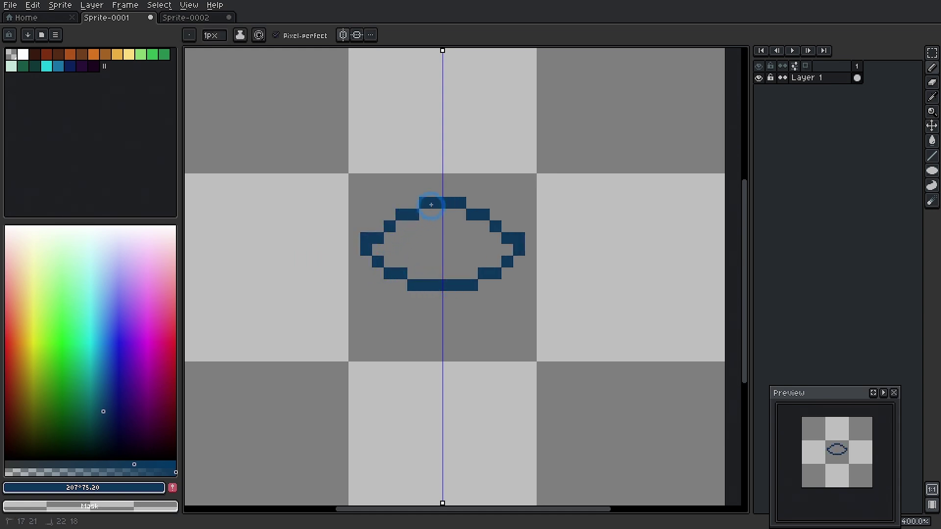
click(508, 227)
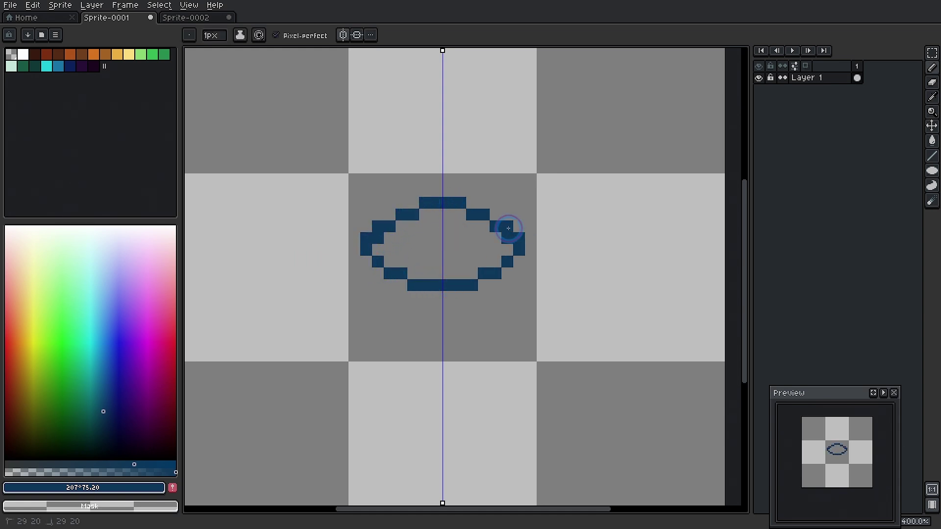
drag(495, 215, 448, 191)
key(g)
click(461, 239)
click(522, 281)
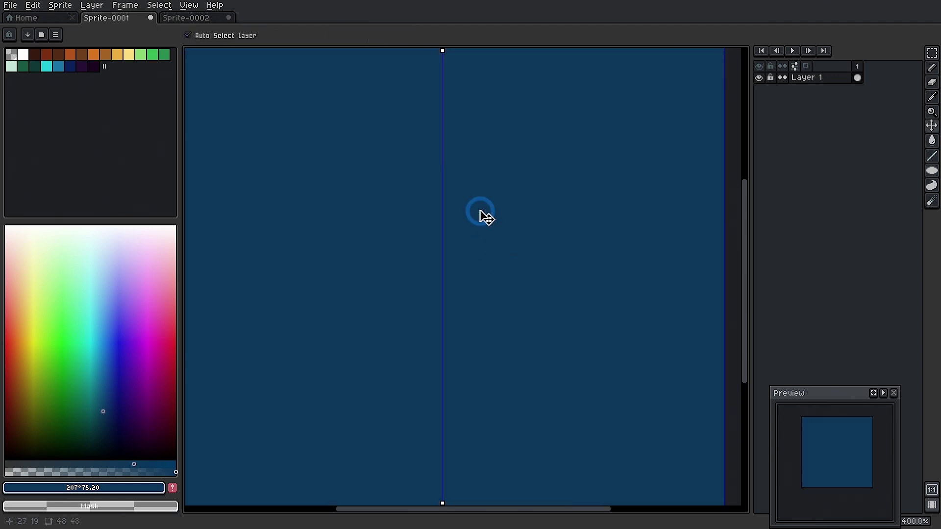
key(ctrl+z)
Step: Draw mirrored green ears about 3 px wide at the upper corners of the head
key(b)
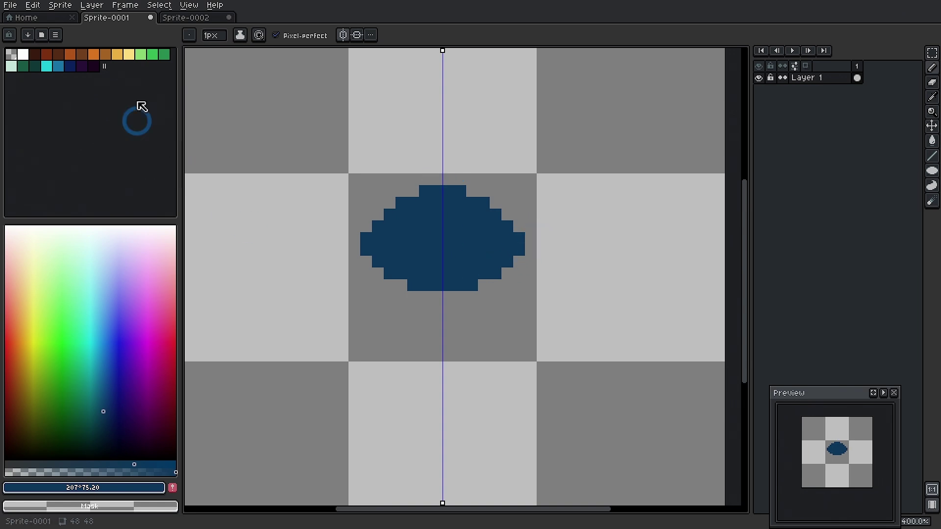
click(153, 54)
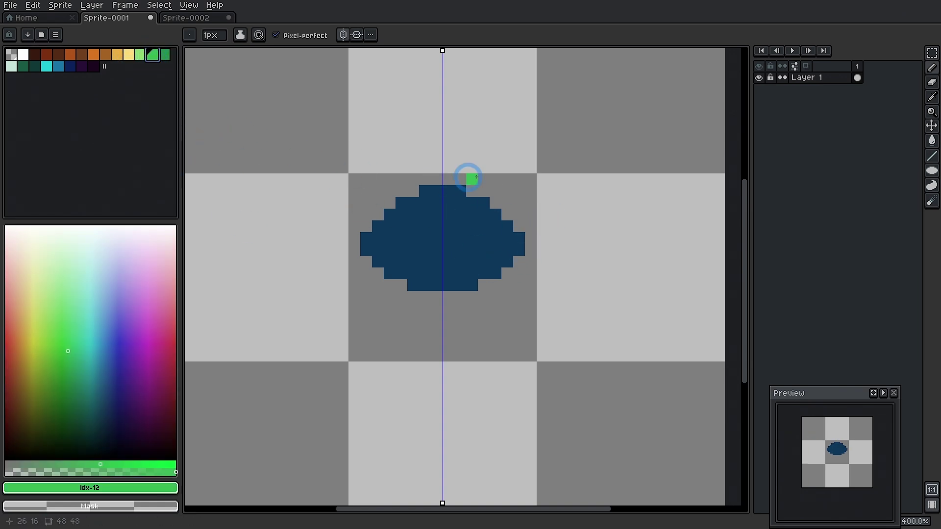
mouse_move(519, 191)
mouse_down()
mouse_move(519, 213)
mouse_move(507, 201)
mouse_move(509, 215)
mouse_up()
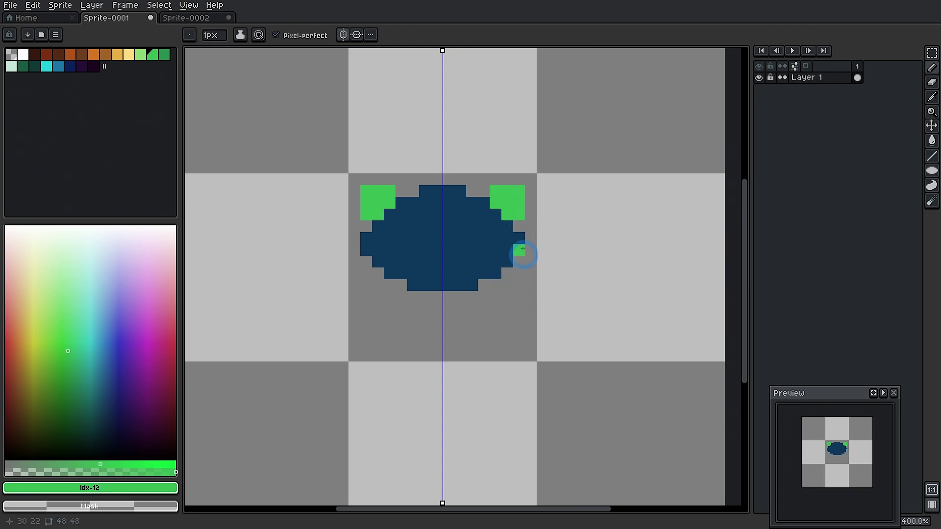
Step: Check the reference, move the head and ears down one pixel, and enlarge both ears upward and inward in green
key(ctrl+Tab)
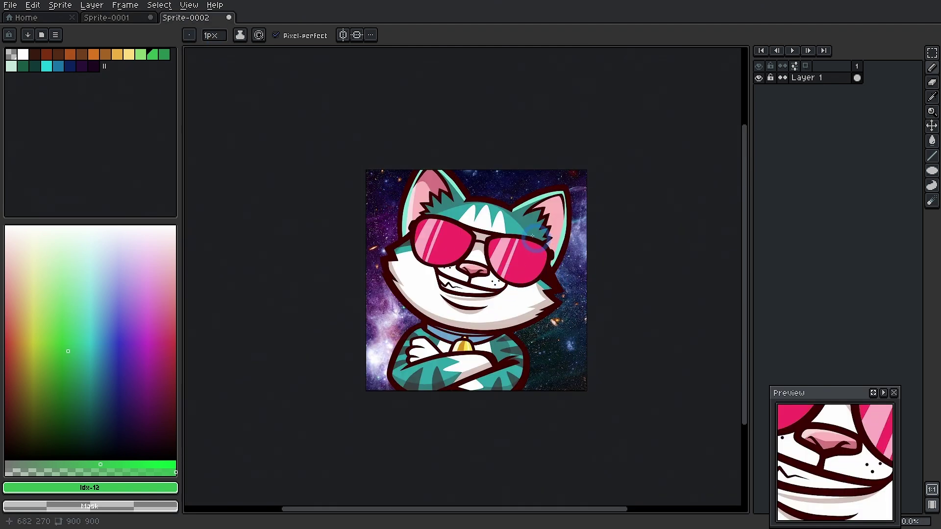
click(126, 17)
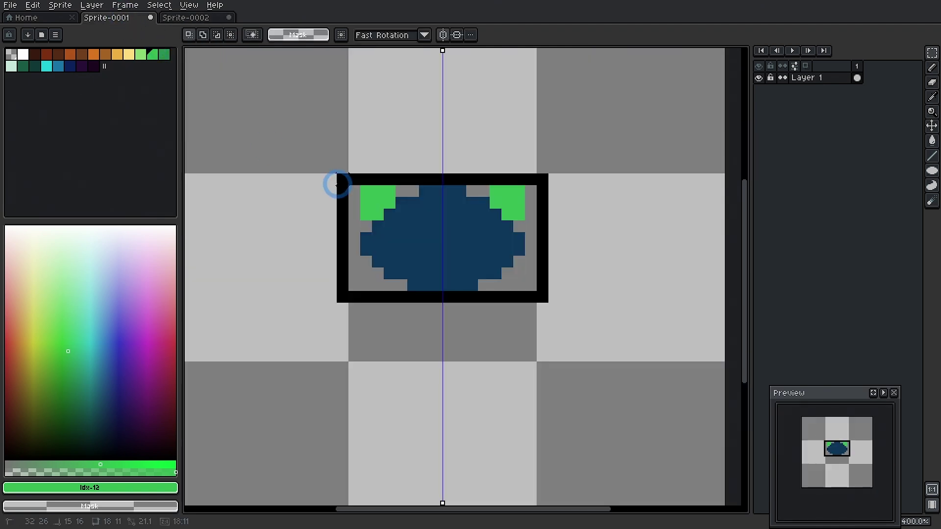
drag(337, 184, 336, 184)
key(Down)
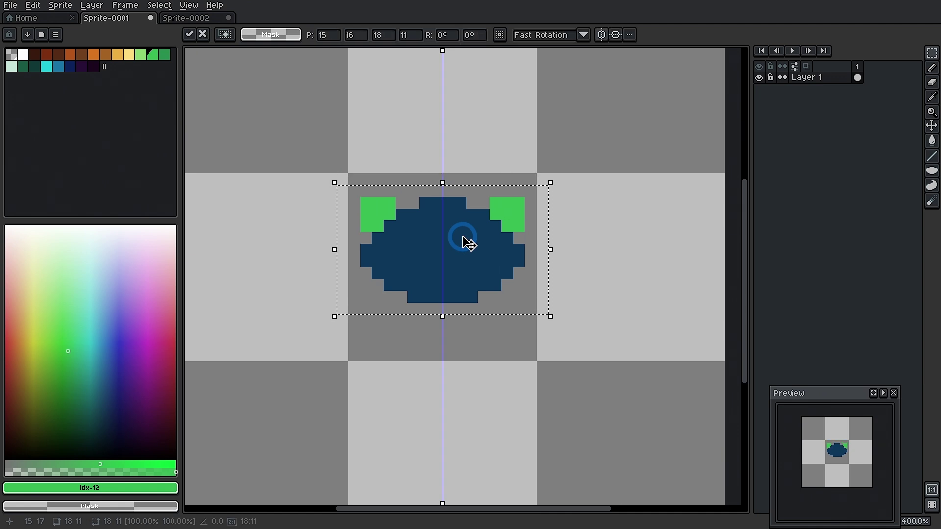
key(ctrl+d)
key(b)
mouse_move(512, 225)
mouse_down()
mouse_move(516, 195)
mouse_move(495, 196)
mouse_up()
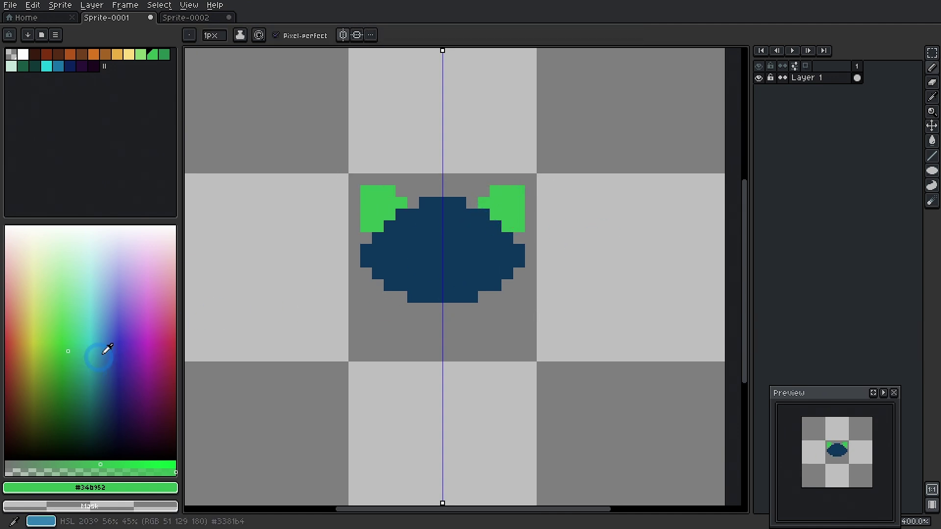
Step: Draw two mirrored magenta sunglass lenses about 4 px wide on the face, using colour 317°56.46, and clear the selection
click(155, 352)
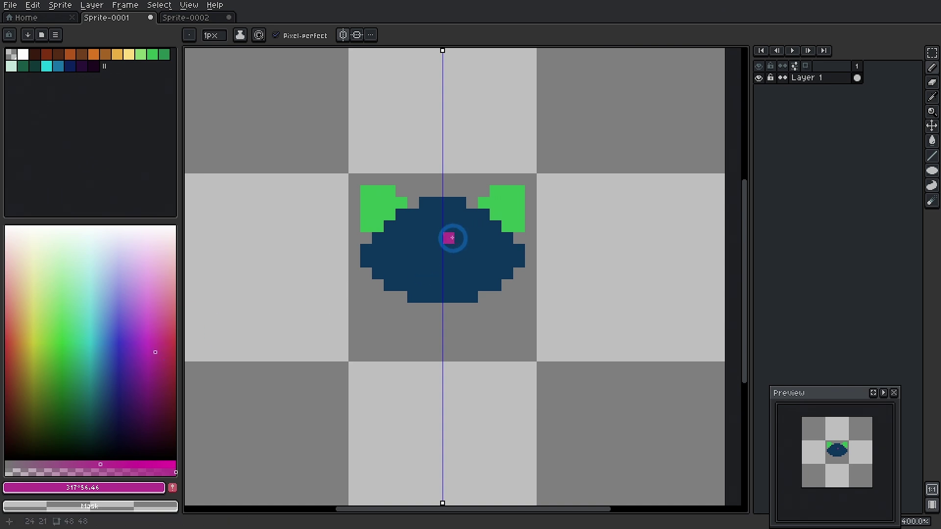
mouse_move(458, 238)
mouse_down()
mouse_move(492, 237)
mouse_move(491, 281)
mouse_up()
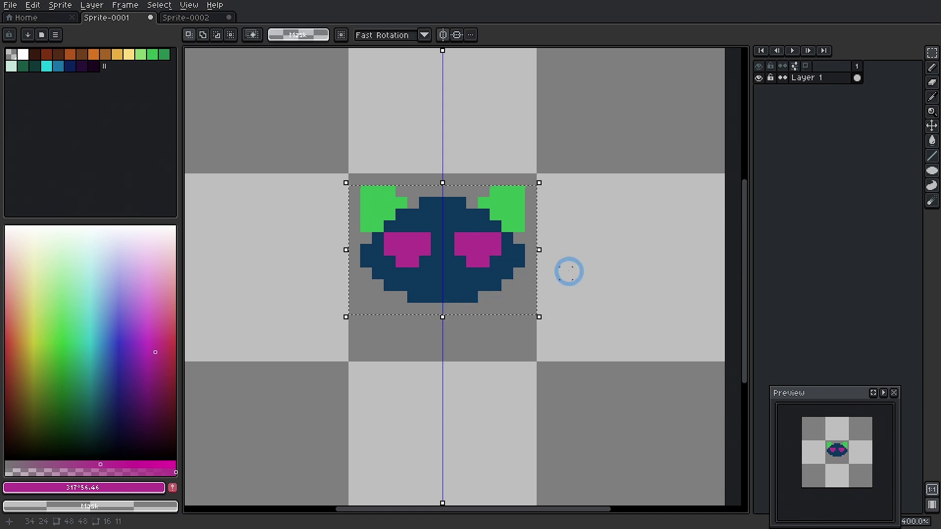
key(ctrl+d)
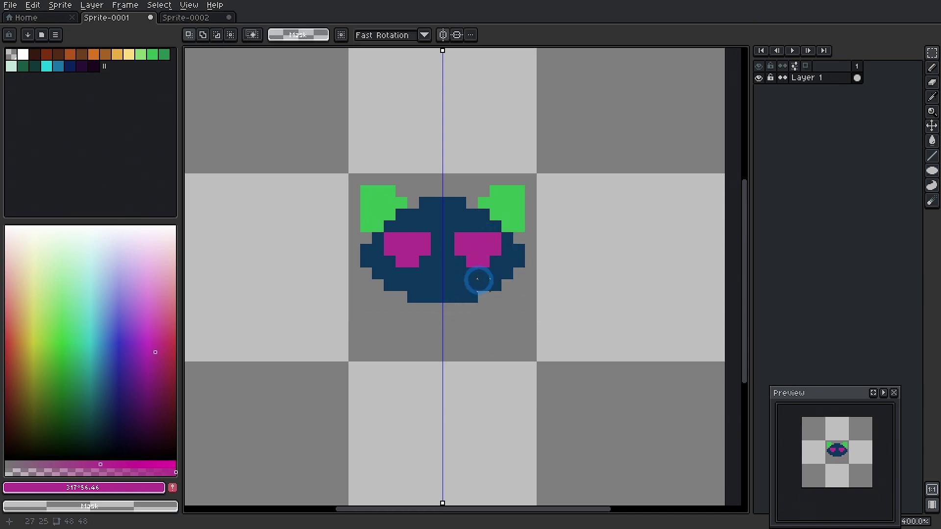
Step: Draw a mirrored body with arms and two legs below the head, using the green sampled from the ears
alt+click(507, 212)
key(b)
click(469, 309)
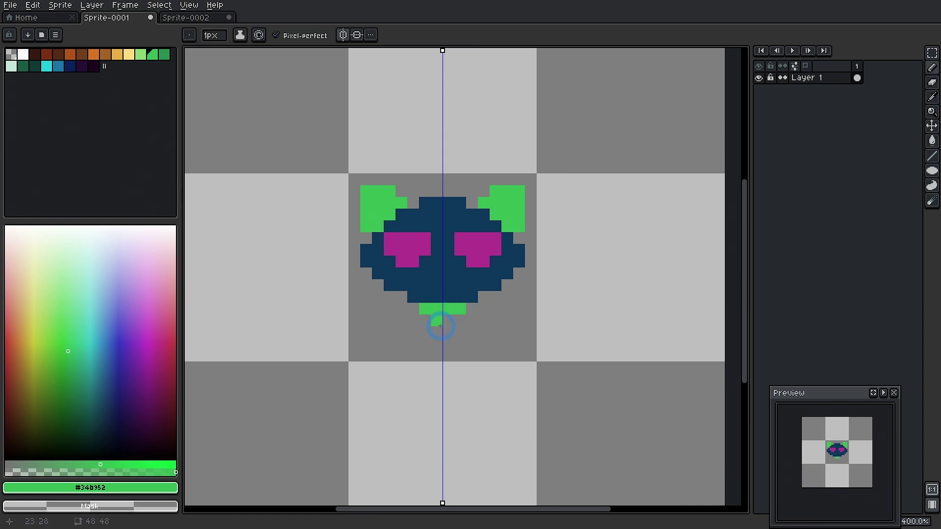
drag(440, 325, 473, 355)
mouse_move(471, 308)
mouse_down()
mouse_move(498, 323)
mouse_move(483, 308)
mouse_up()
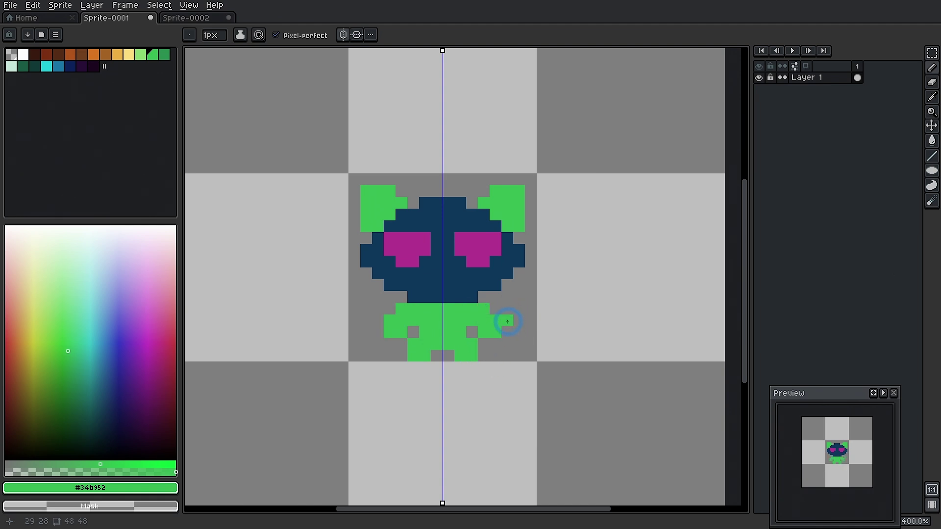
Step: With symmetry off, draw an orange tail beside the right arm and a magenta nose two pixels wide between and below the lenses
click(94, 53)
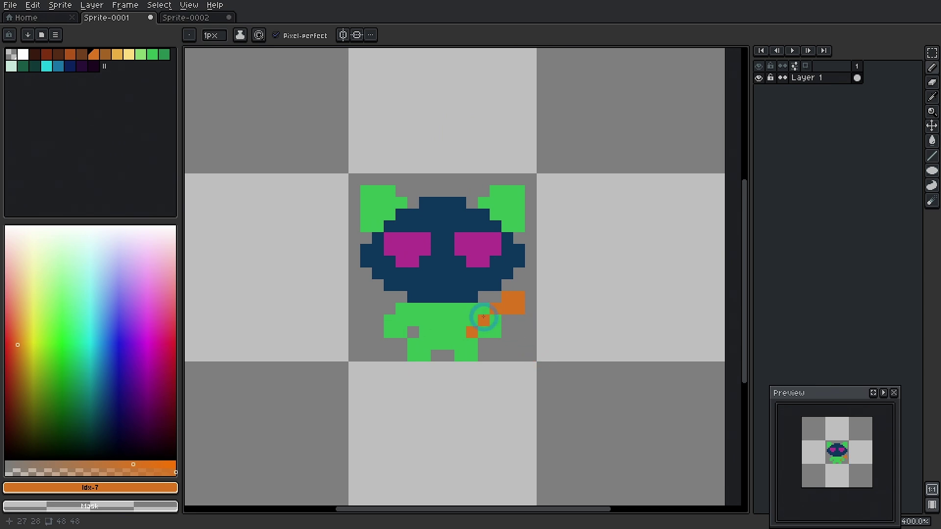
alt+click(467, 263)
drag(448, 275, 437, 273)
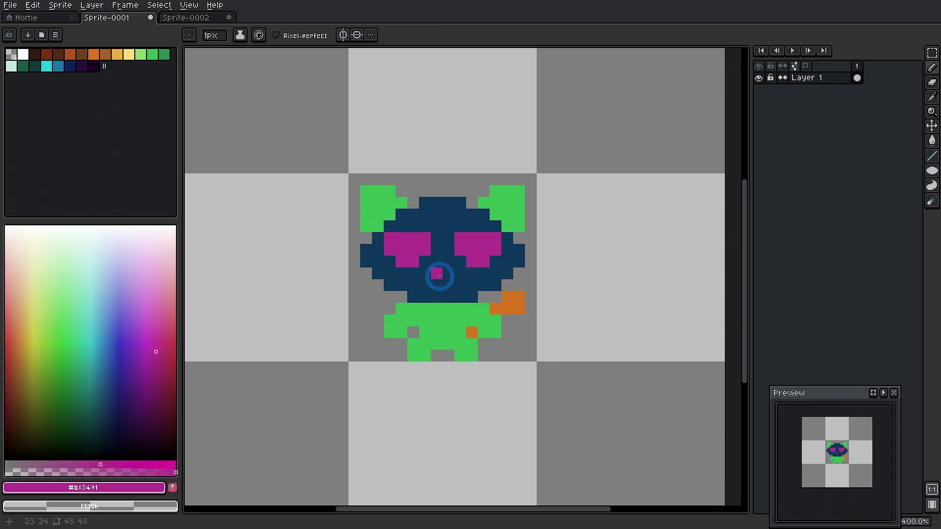
Step: Check the reference again and draw a cyan collar four pixels wide across the top of the body, undoing any stray pixel
click(169, 18)
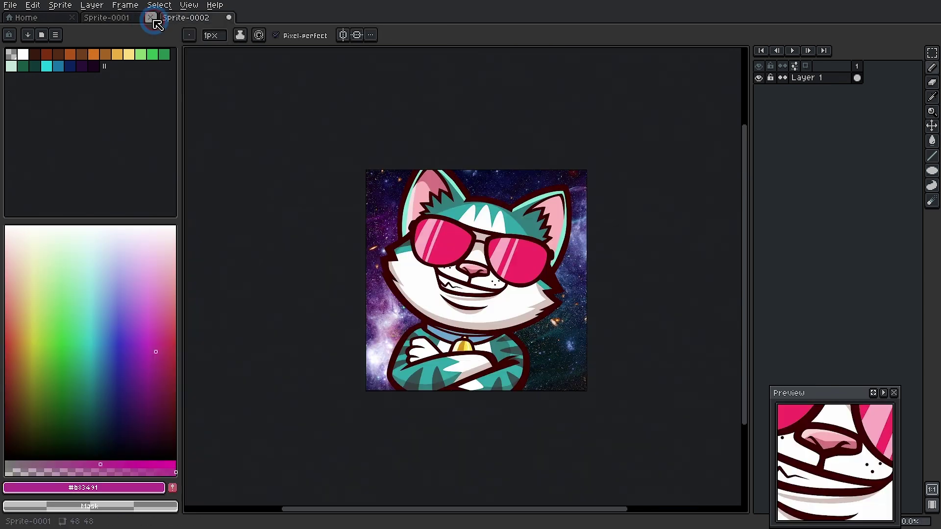
click(130, 17)
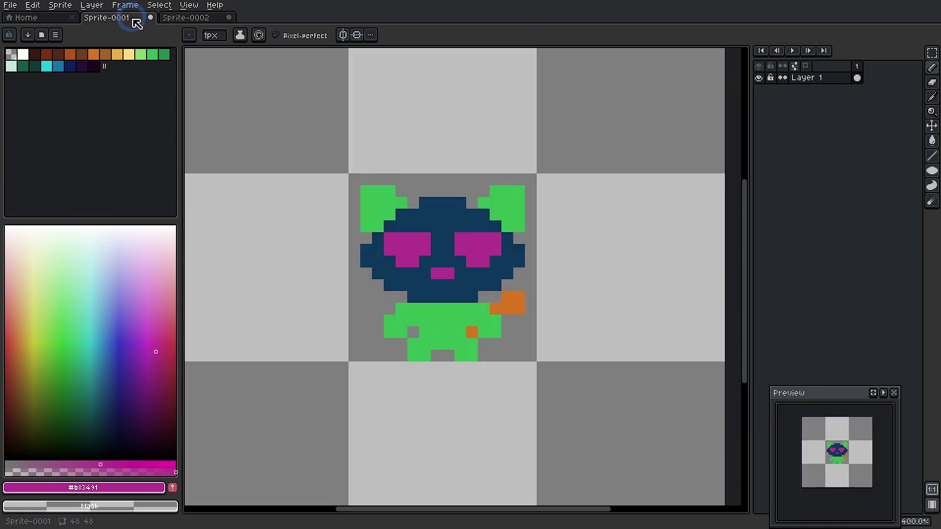
click(46, 66)
click(460, 262)
key(ctrl+z)
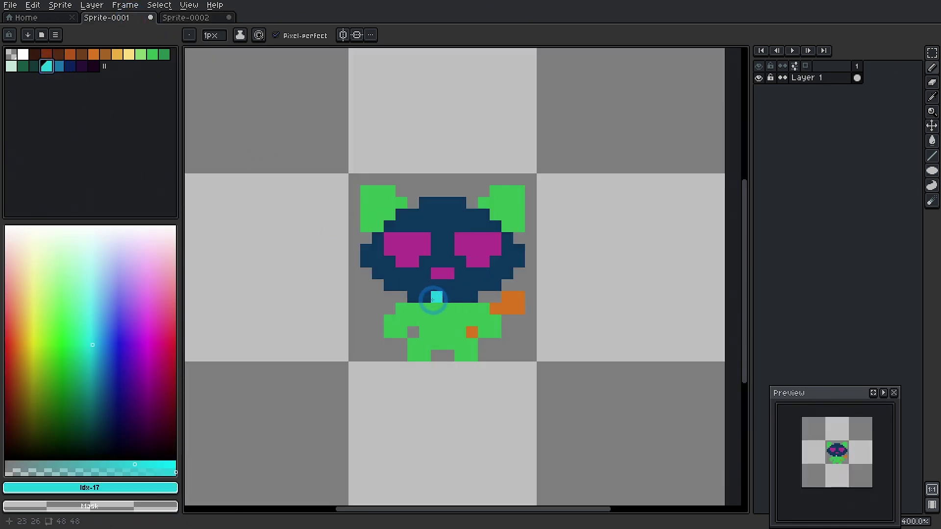
drag(422, 309, 464, 309)
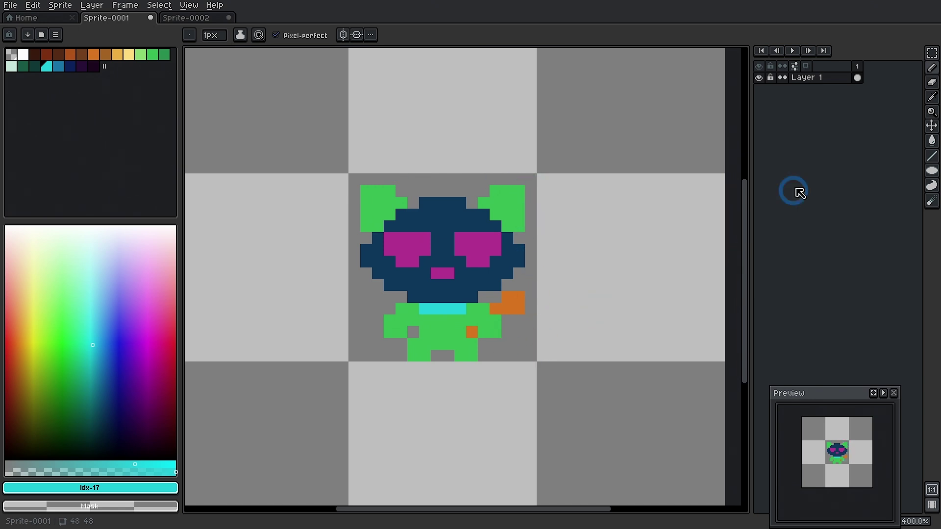
Step: Rename Layer 1 as BlockOut
double_click(804, 78)
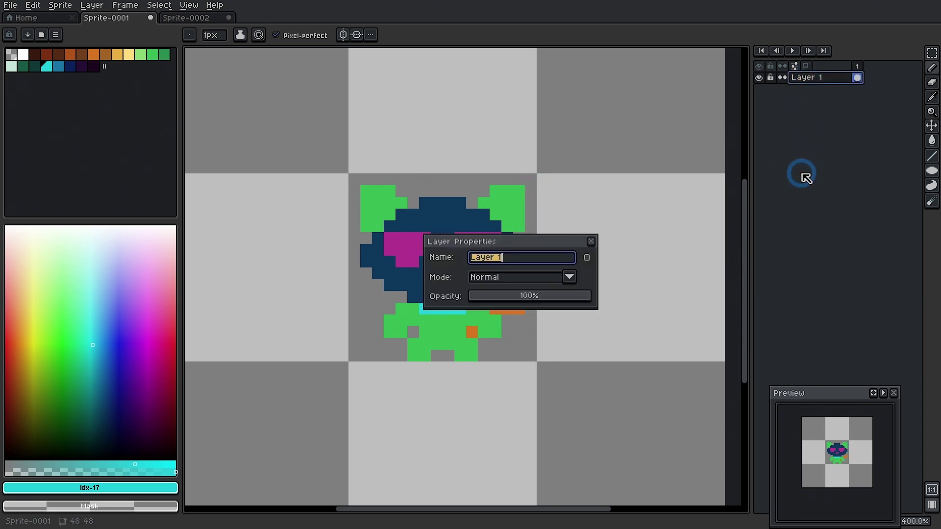
text(BlockOut)
key(Return)
Step: Add a new layer above BlockOut
right_click(824, 76)
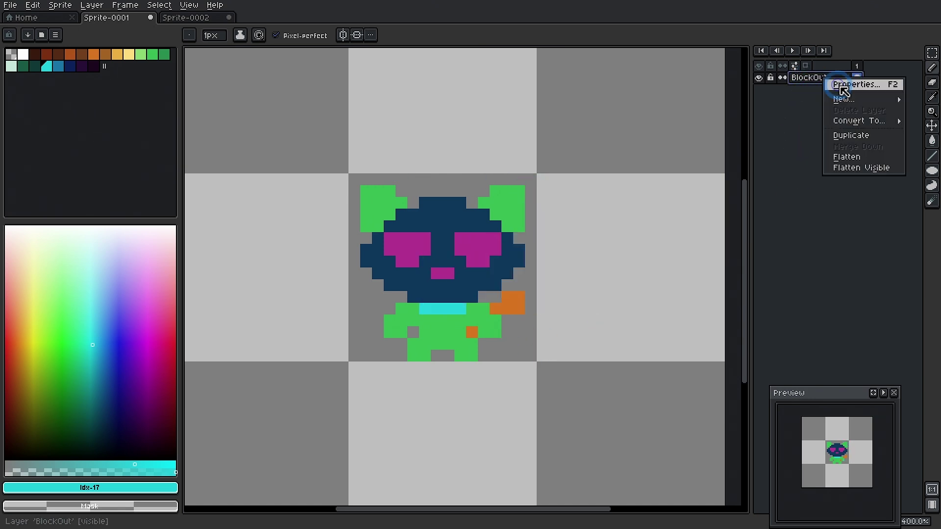
mouse_move(841, 97)
click(786, 98)
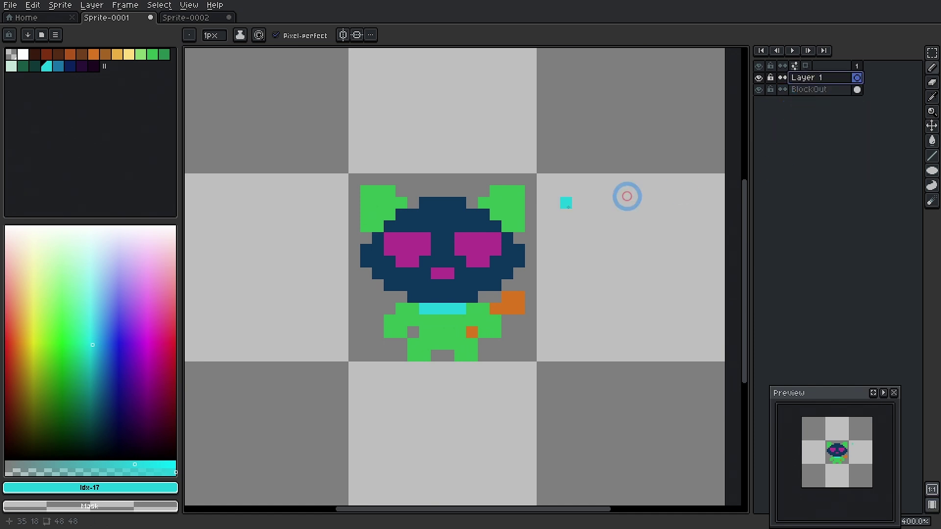
Step: Choose a very dark navy and, with left-right symmetry on, outline the cat's ears and head one pixel wide
alt+click(507, 223)
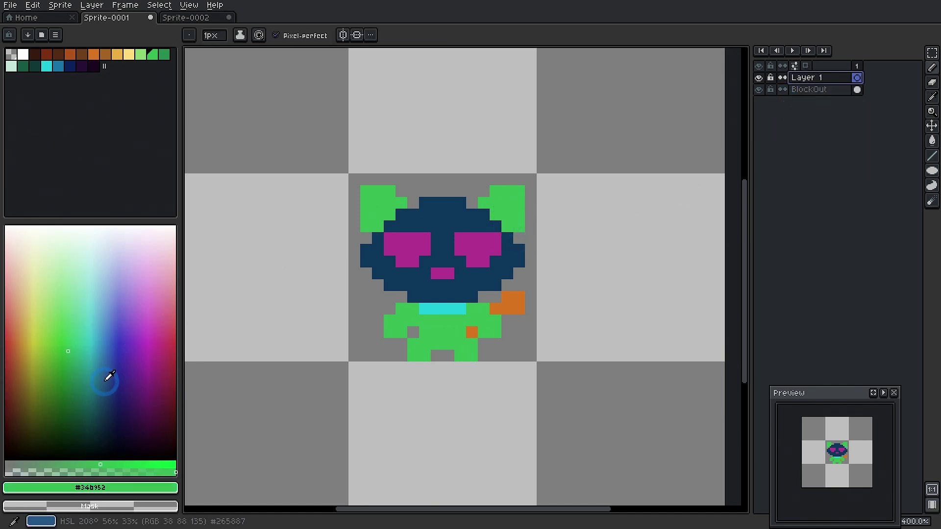
drag(112, 407, 120, 437)
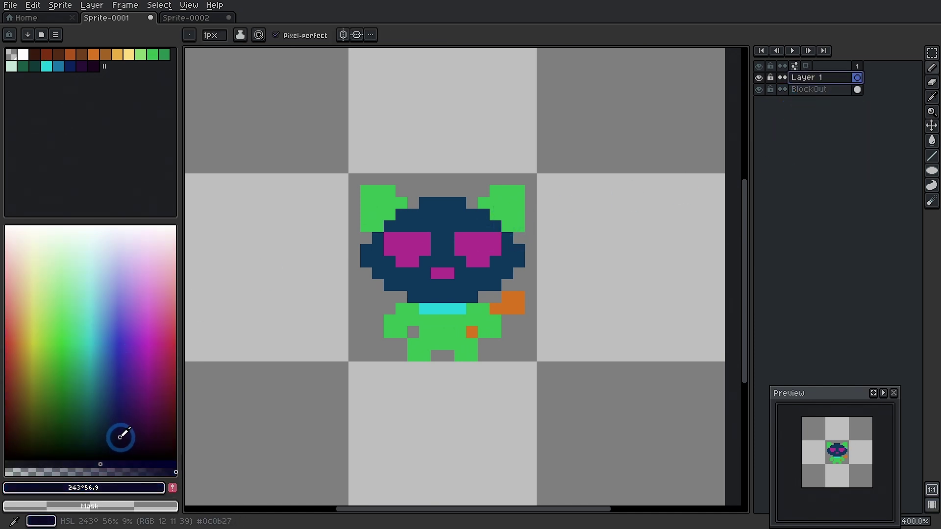
click(519, 226)
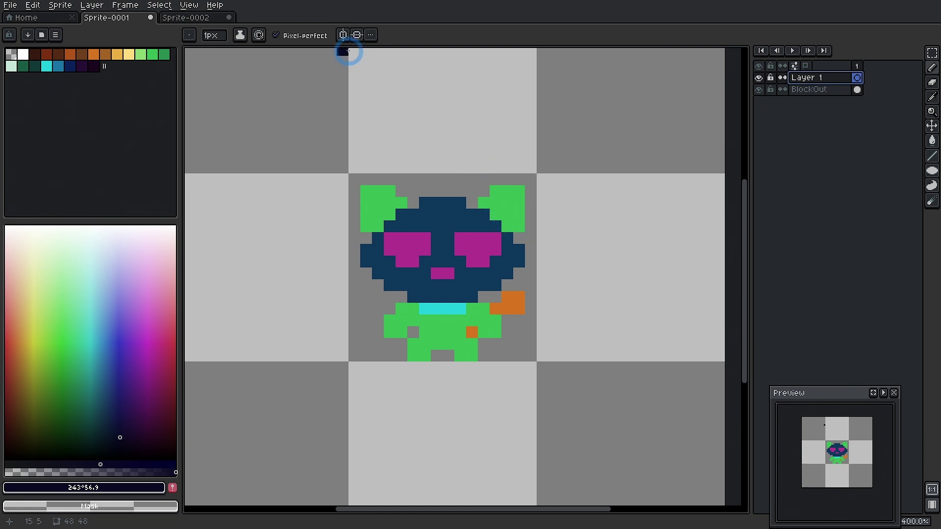
click(343, 35)
mouse_move(519, 238)
mouse_down()
mouse_move(519, 179)
mouse_move(495, 177)
mouse_move(473, 203)
mouse_move(448, 191)
mouse_up()
mouse_move(530, 250)
mouse_down()
mouse_move(518, 273)
mouse_move(472, 309)
mouse_up()
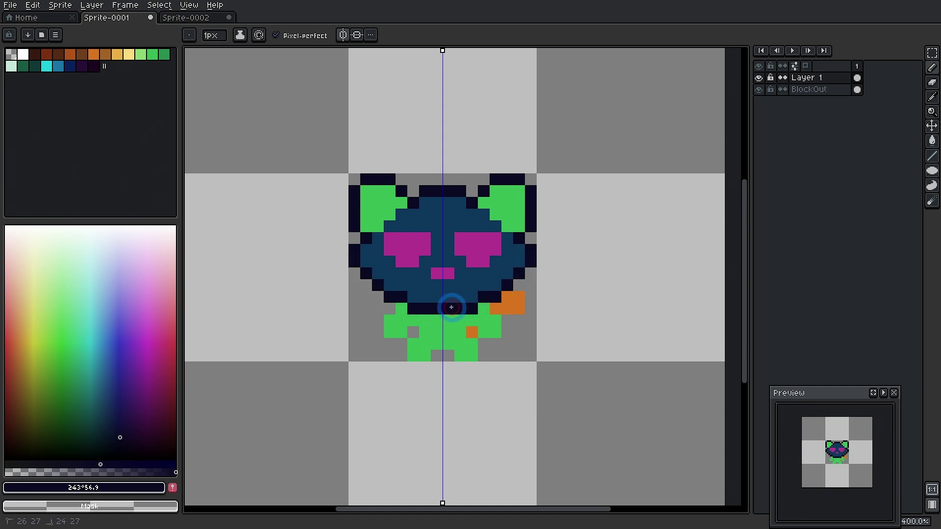
Step: Outline the body, arms and legs in the same dark navy with mirrored strokes, undoing the stray pixel at the feet
drag(389, 309, 378, 334)
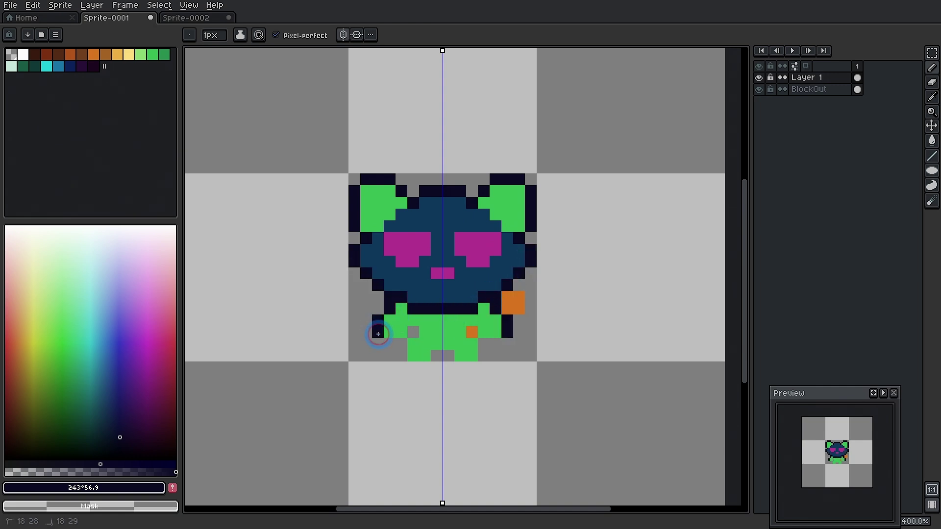
click(417, 336)
click(441, 355)
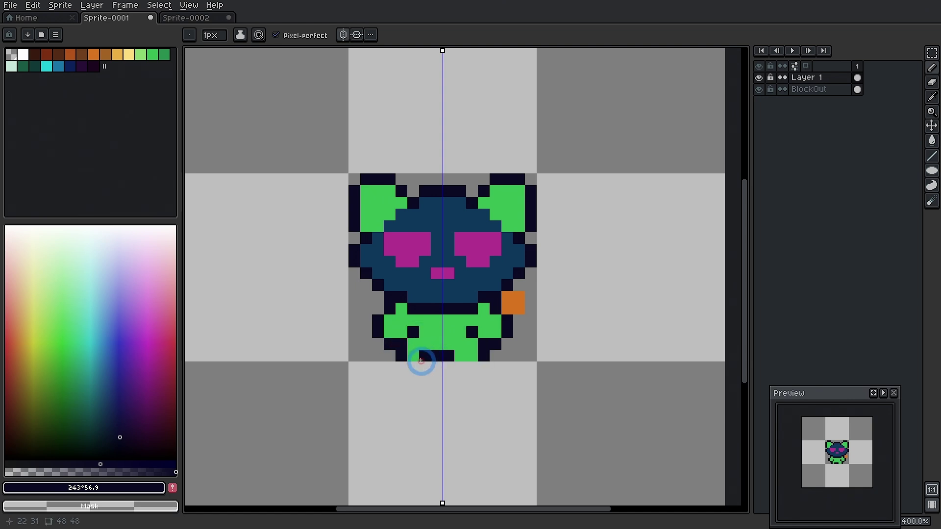
click(481, 356)
key(ctrl+z)
Step: Turn symmetry off, outline the tail's lower and outer edges in dark navy, and enlarge the sprite in the preview
click(343, 35)
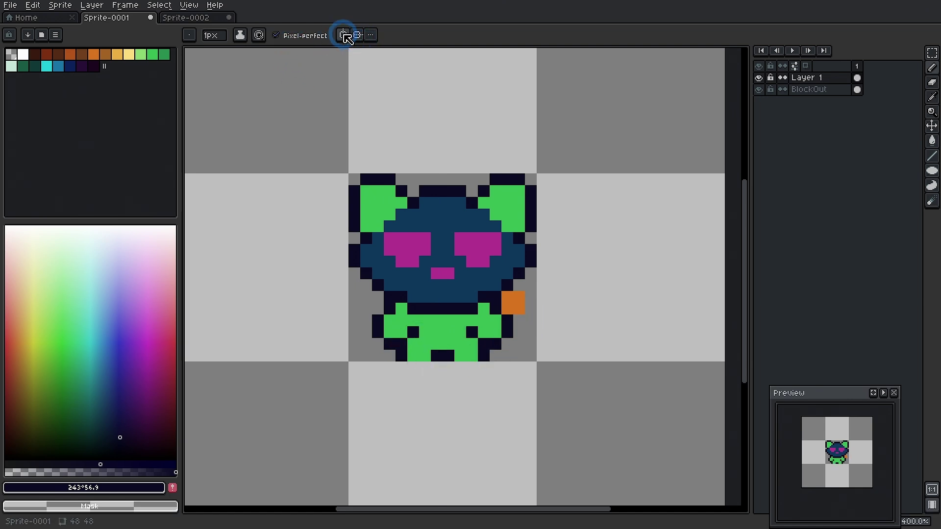
drag(519, 319, 528, 300)
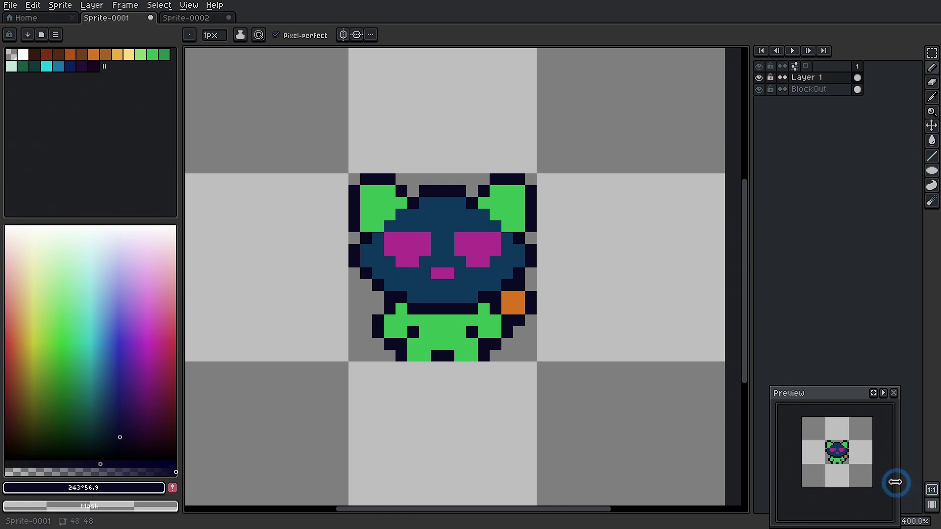
scroll(866, 472, up, 2)
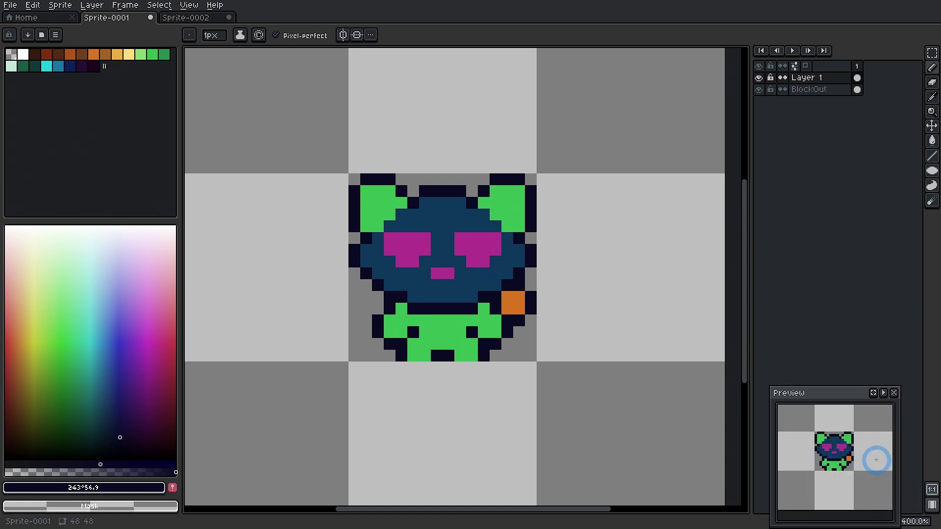
Step: Rename Layer 1 as Outline
click(806, 76)
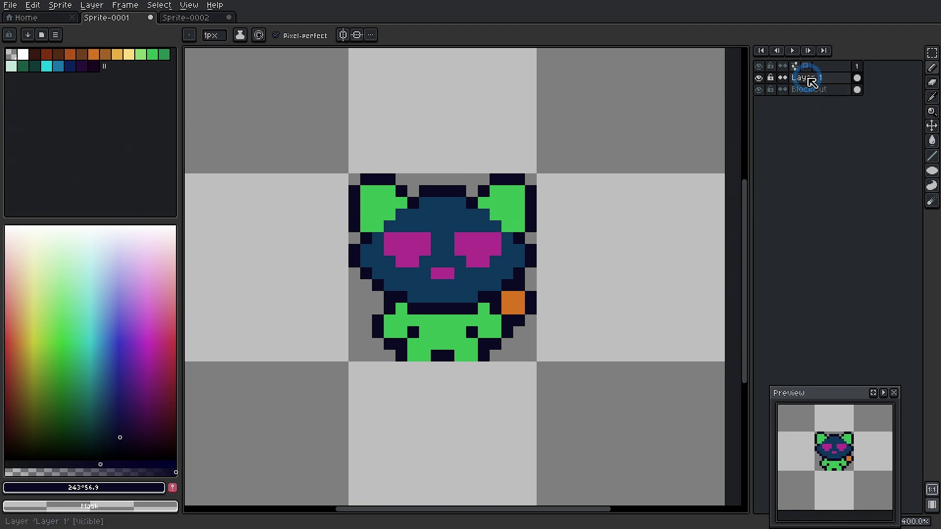
double_click(811, 81)
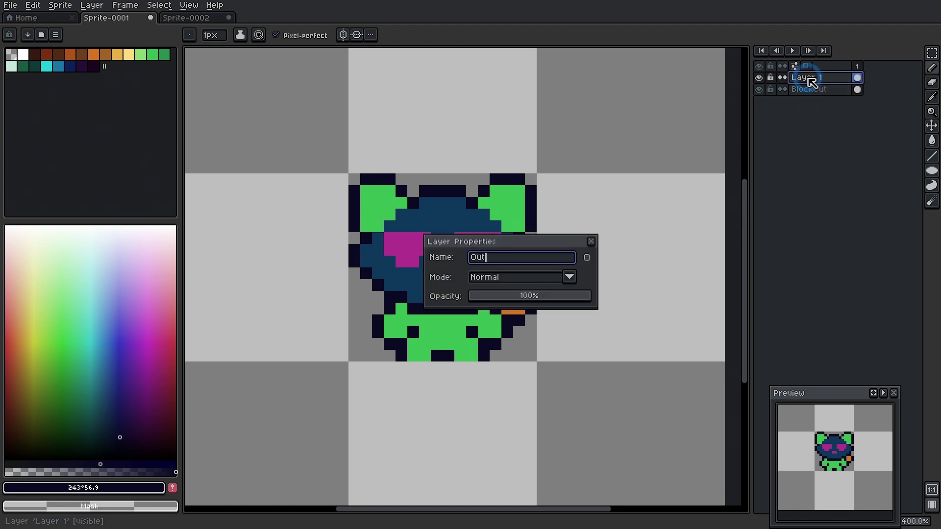
text(Outline)
key(Return)
Step: Duplicate the Outline layer and rename the copy as Colors
right_click(810, 81)
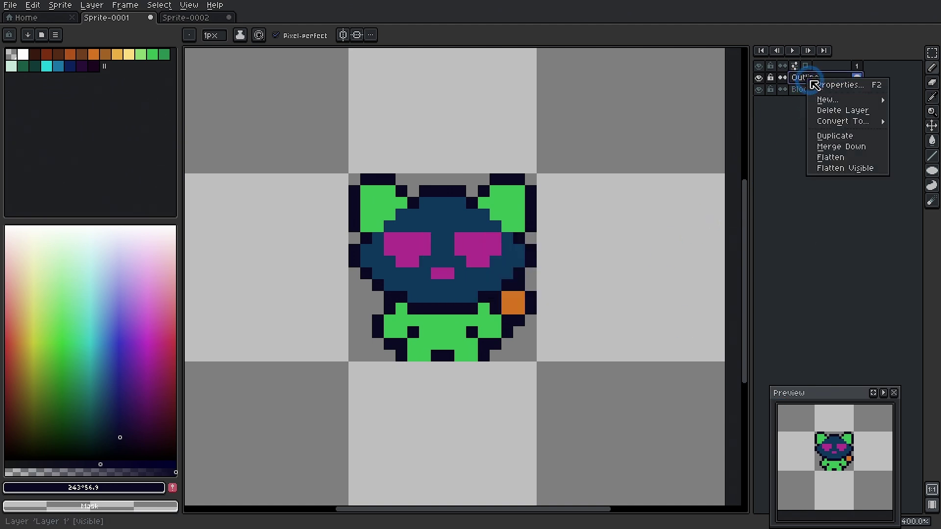
click(851, 137)
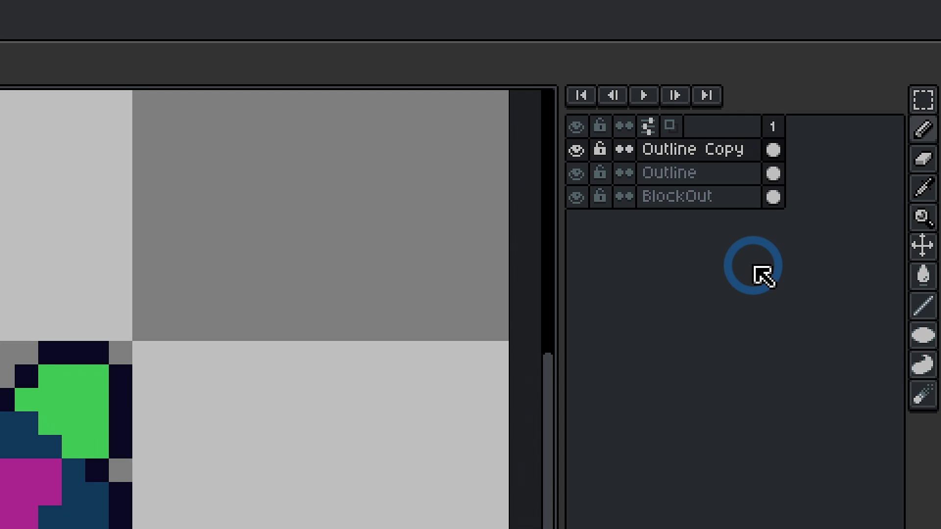
double_click(715, 151)
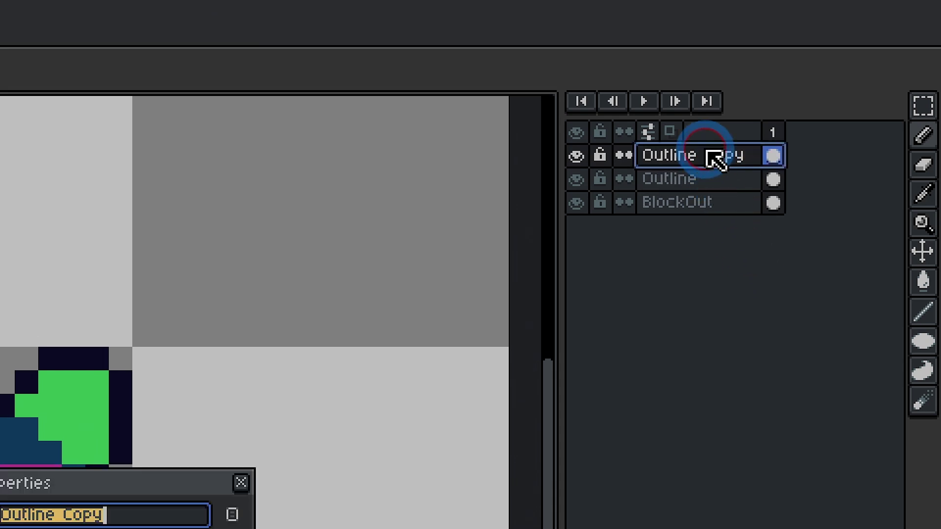
text(Colors)
key(Return)
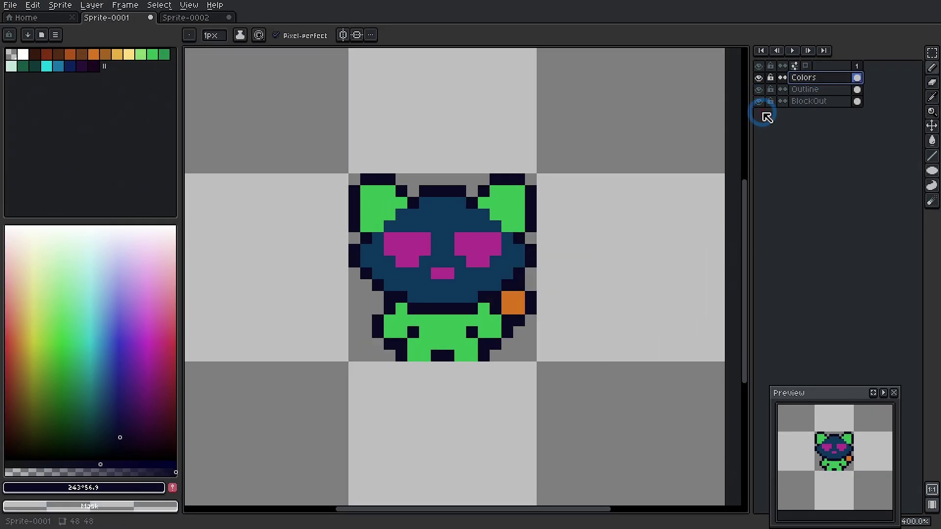
Step: Hide the BlockOut layer so that only the outline shows
click(758, 101)
click(457, 252)
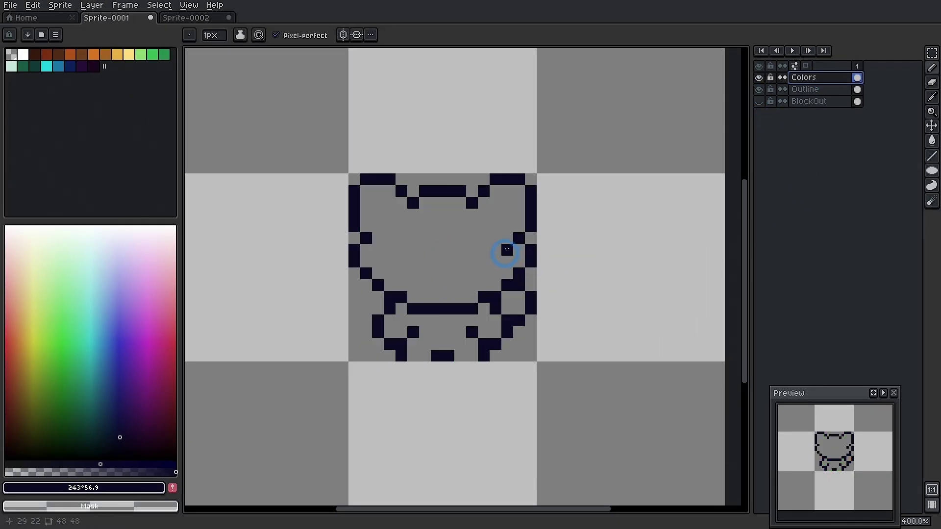
click(551, 277)
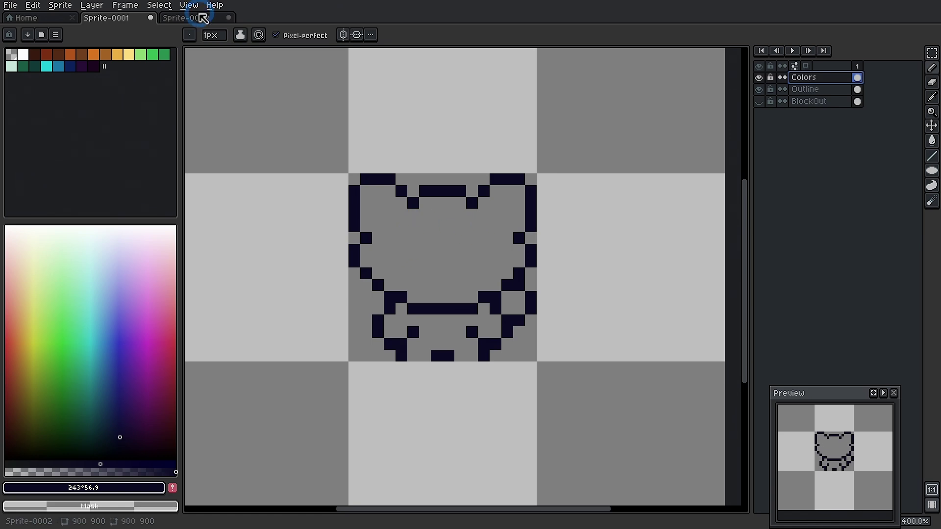
Step: Sample the teal #2fa6aa from the forehead in the reference picture and fill the head and ears with it on the Colors layer
click(200, 18)
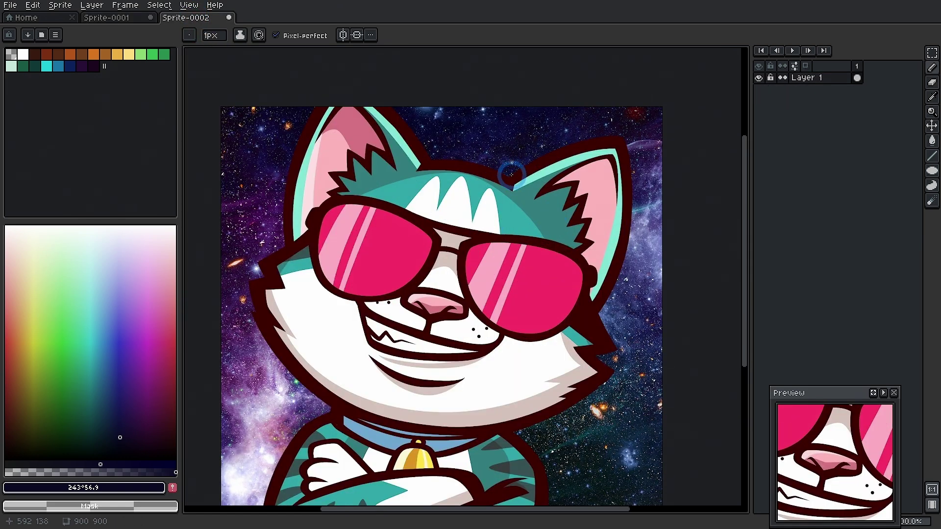
key(i)
click(511, 213)
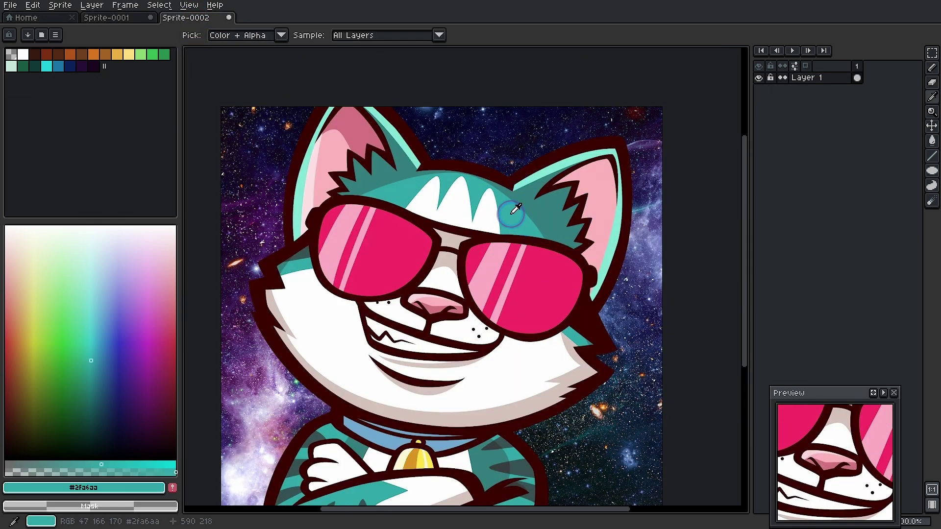
key(b)
key(ctrl+shift+Tab)
click(436, 191)
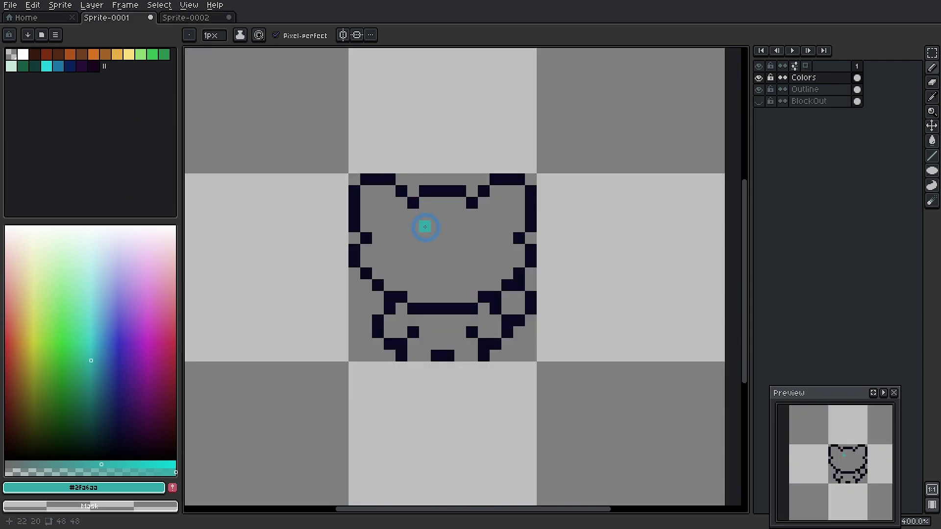
key(g)
click(448, 284)
Step: Close the open bottoms of both feet with teal pixels, then fill the body and tail with teal
key(b)
drag(414, 356, 463, 356)
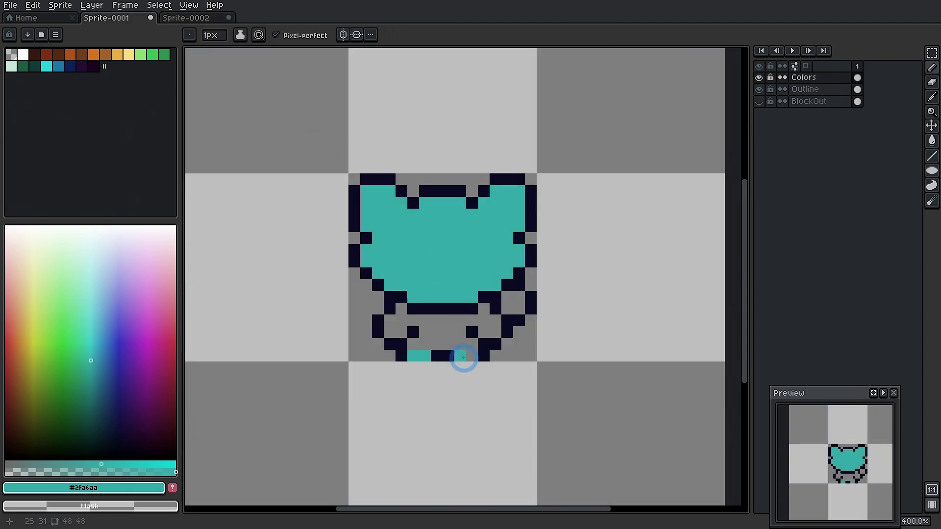
key(g)
click(434, 335)
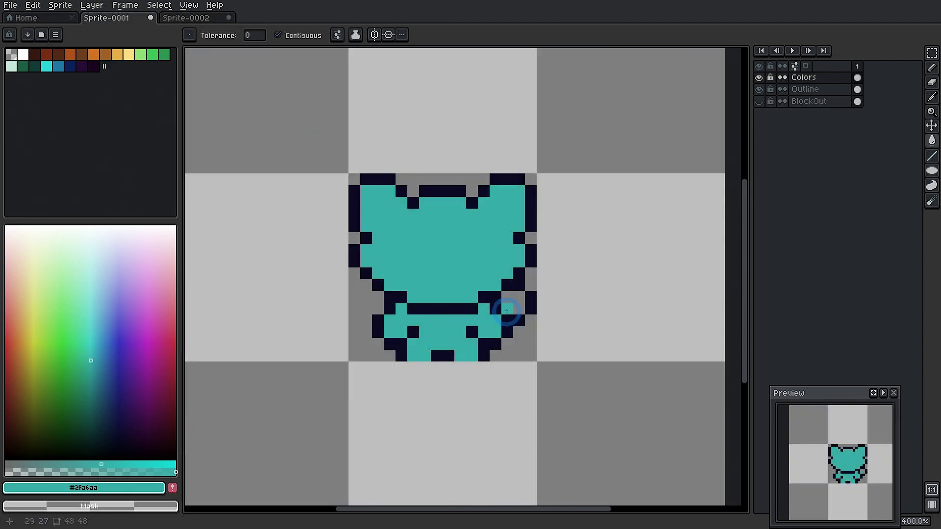
click(506, 310)
Step: Sample white #FFFFFF from the reference's forehead stripes and, with symmetry on, paint the lower face white, tapering up to the forehead
click(203, 17)
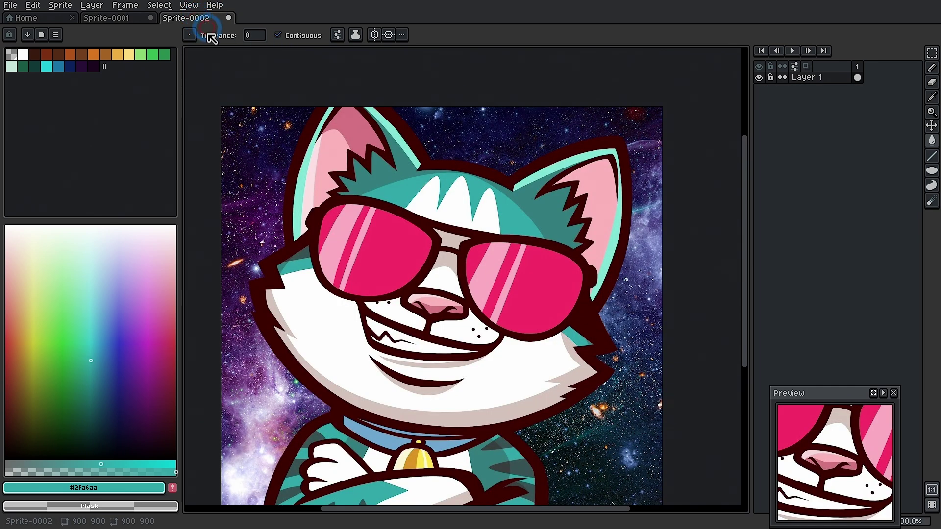
alt+click(460, 206)
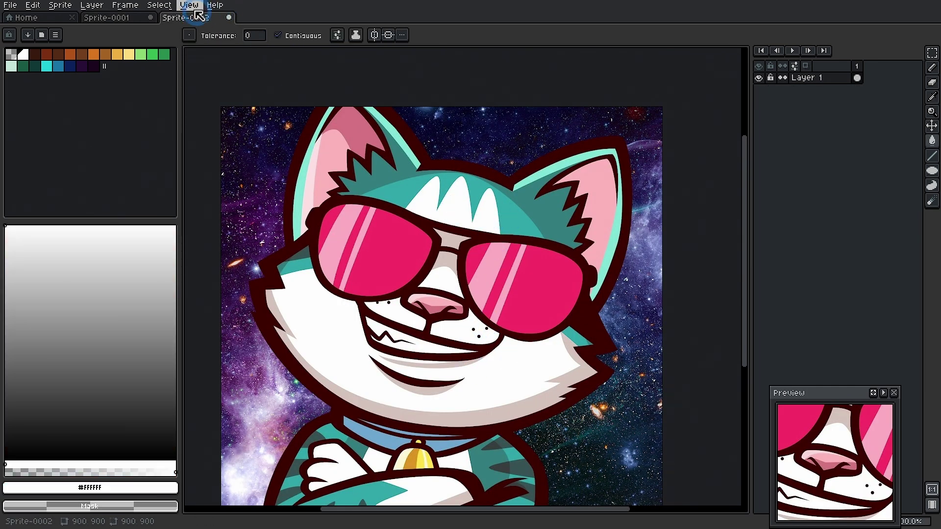
click(131, 17)
click(195, 18)
click(288, 272)
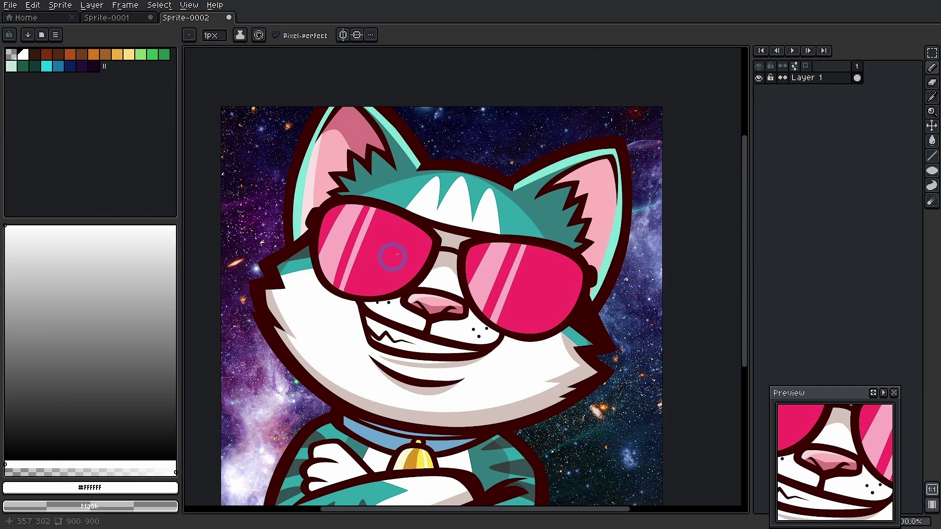
click(140, 17)
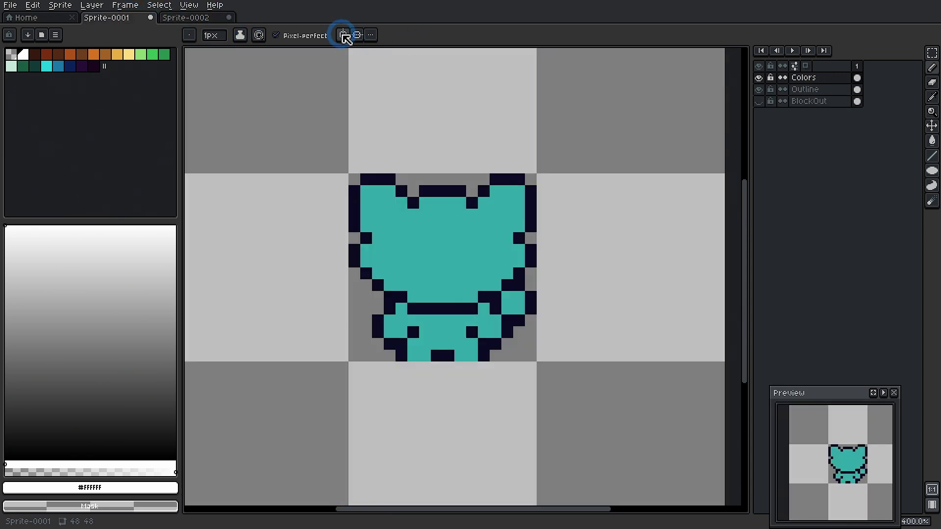
click(342, 34)
click(448, 285)
mouse_move(507, 273)
mouse_down()
mouse_move(449, 272)
mouse_move(487, 283)
mouse_move(445, 290)
mouse_move(392, 271)
mouse_up()
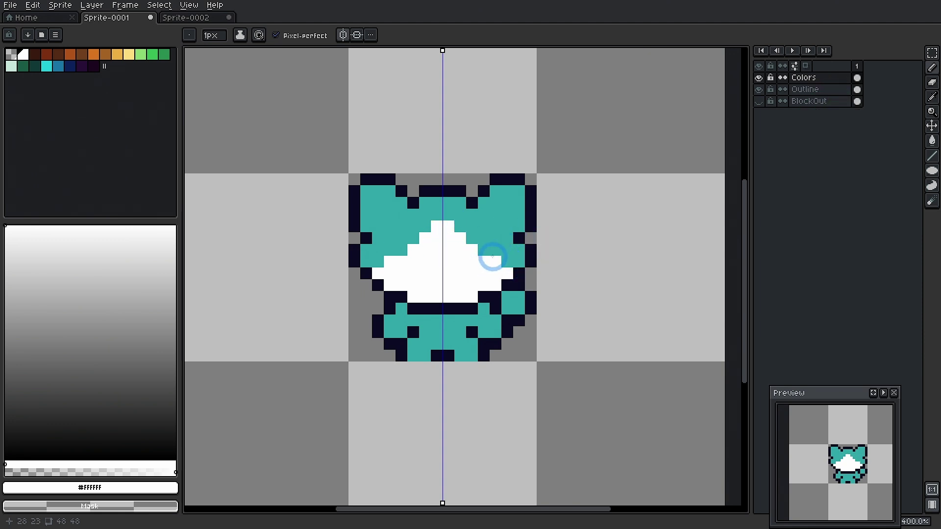
Step: Check the reference and paint a white chest patch two pixels wide down the middle of the upper body
click(205, 19)
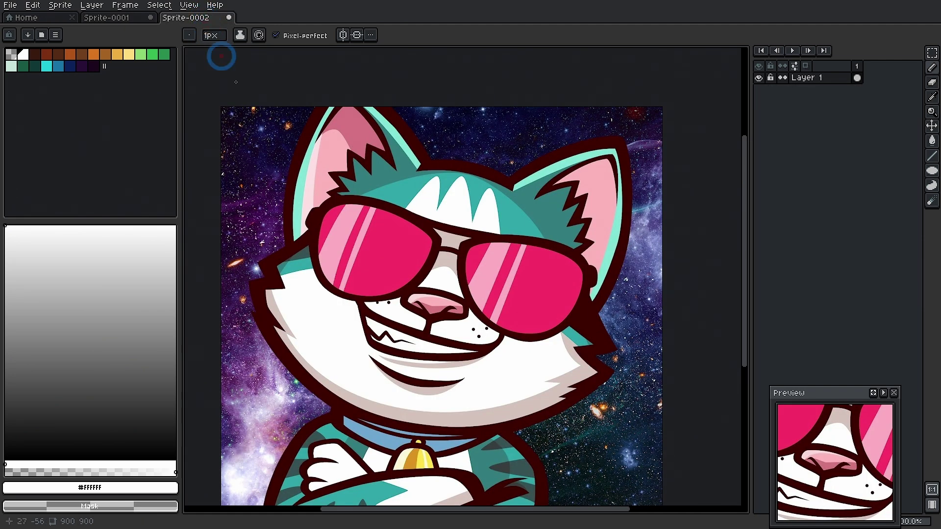
key(ctrl+shift+Tab)
drag(453, 324, 453, 333)
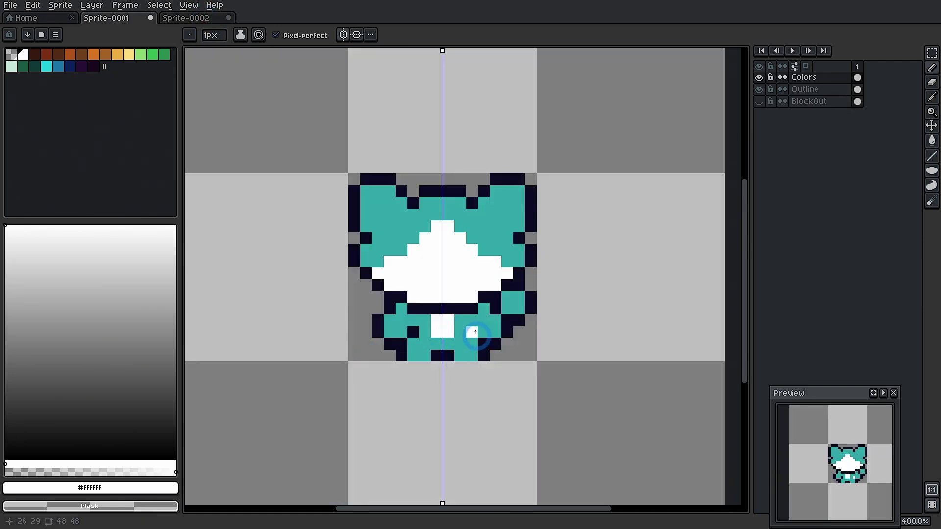
Step: Consult the reference picture and paint both hands and both feet white with mirrored strokes
click(208, 19)
key(ctrl+shift+Tab)
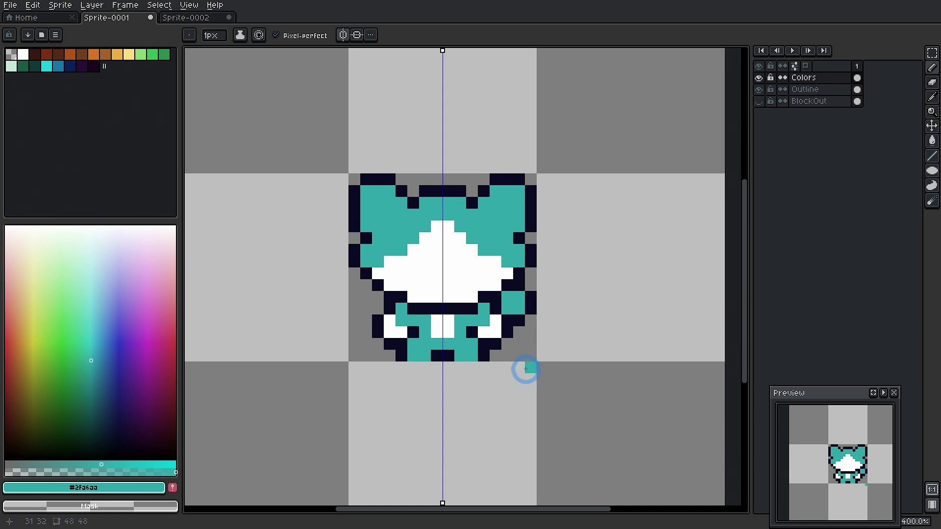
alt+click(490, 325)
drag(457, 356, 471, 356)
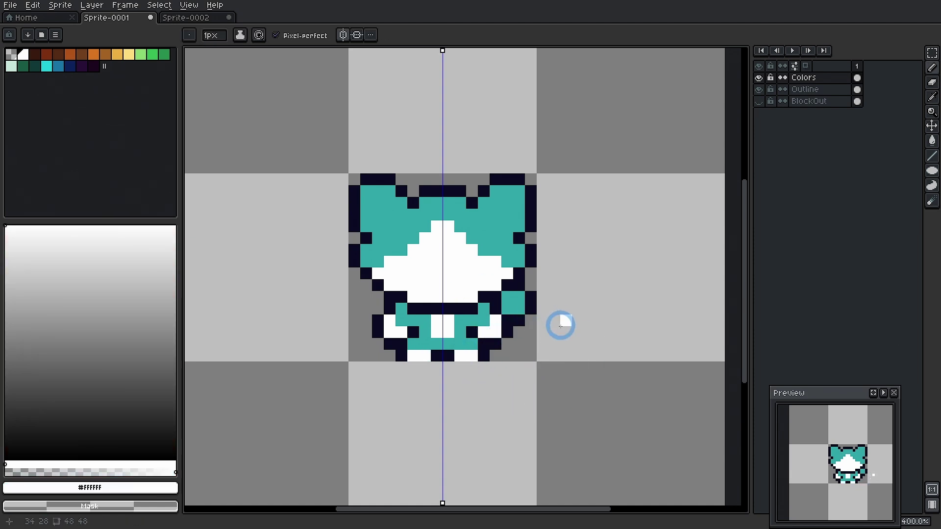
click(196, 18)
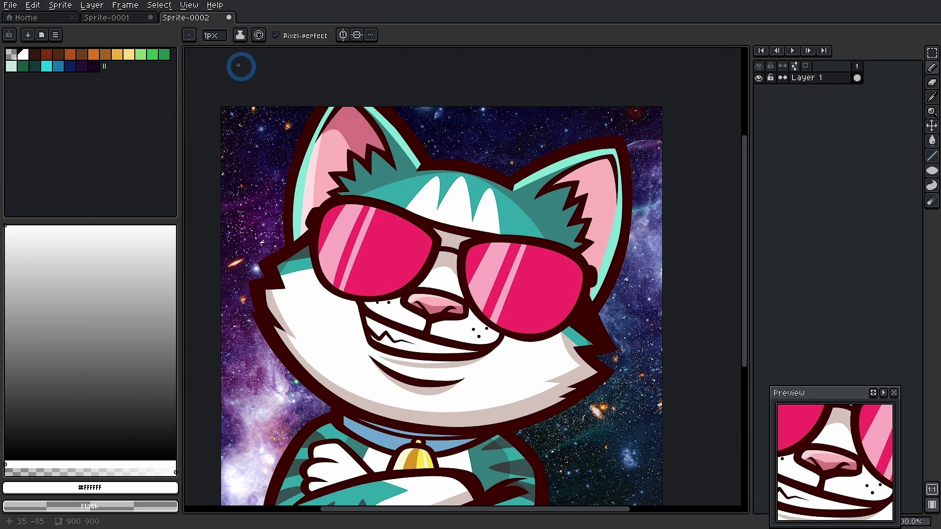
click(106, 18)
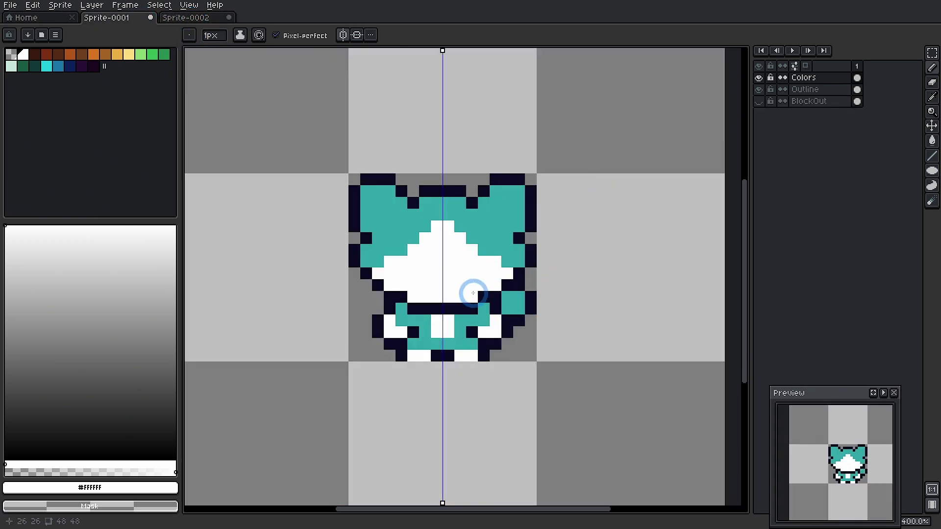
Step: Sample the lens pink #fd3068 from the reference picture and paint two mirrored sunglasses lenses, three pixels tall, across the face
click(186, 17)
key(i)
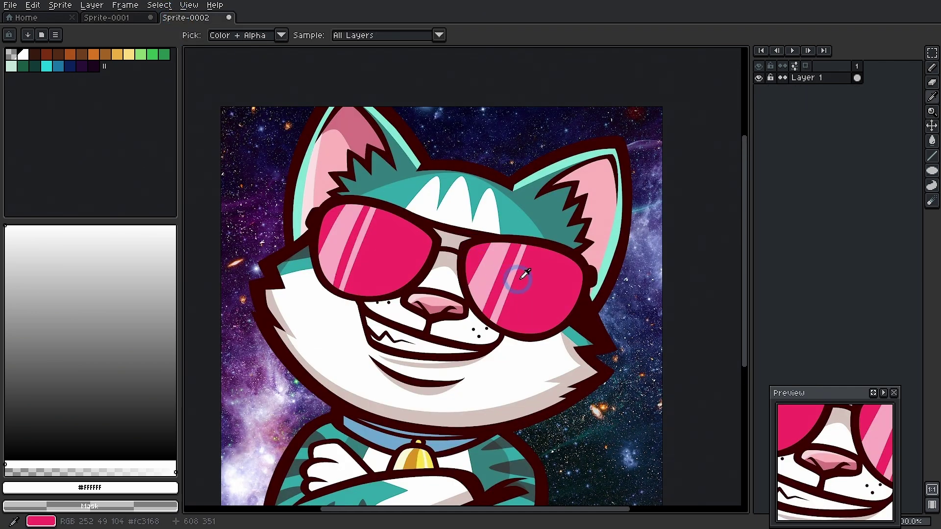
click(547, 294)
key(b)
click(140, 17)
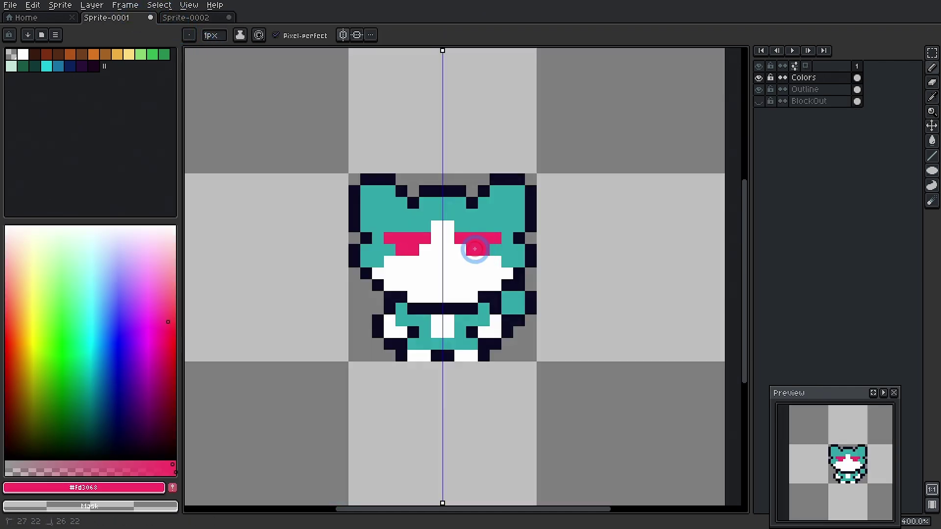
mouse_move(472, 260)
mouse_down()
mouse_move(486, 244)
mouse_move(503, 262)
mouse_up()
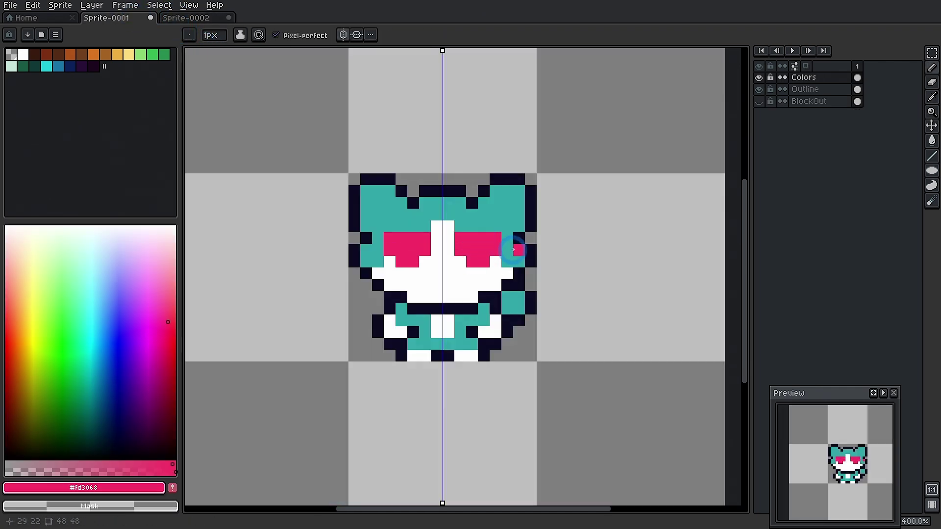
Step: Sample dark brown #400000 from the reference's glasses and paint the sunglasses frame around both lenses, with a bridge and side arms
key(i)
key(b)
click(186, 20)
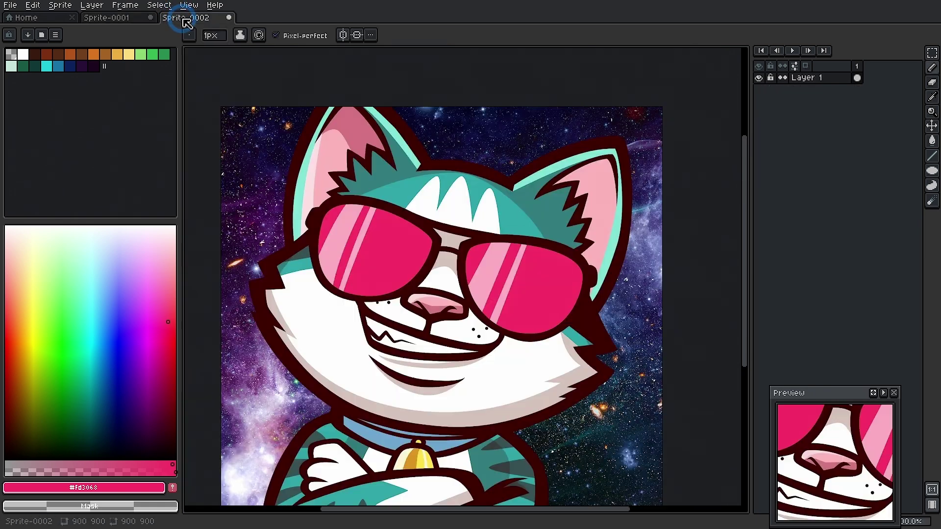
key(i)
click(483, 235)
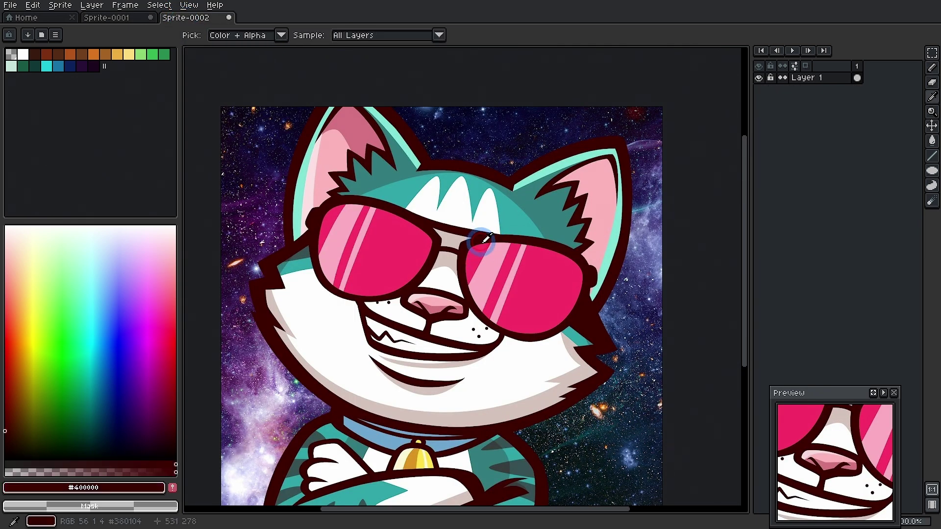
key(b)
key(ctrl+shift+Tab)
click(452, 248)
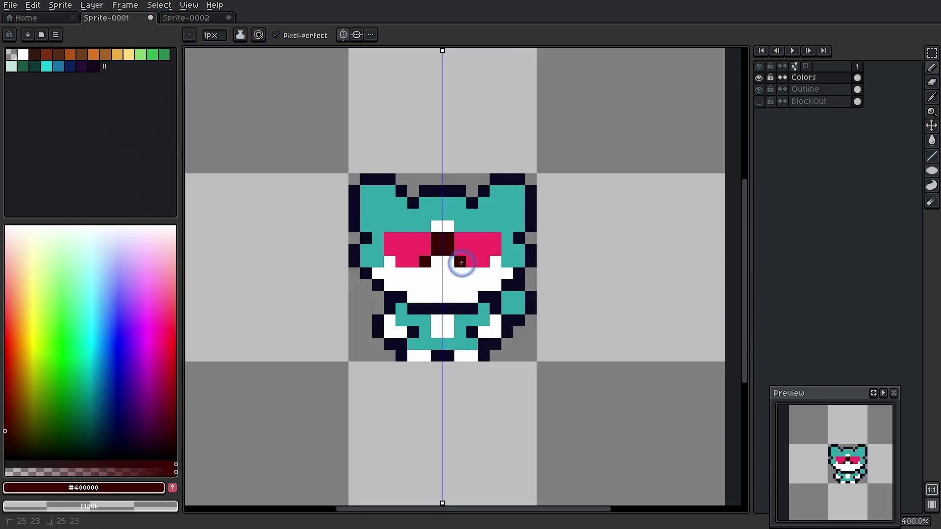
drag(478, 271, 483, 272)
click(495, 261)
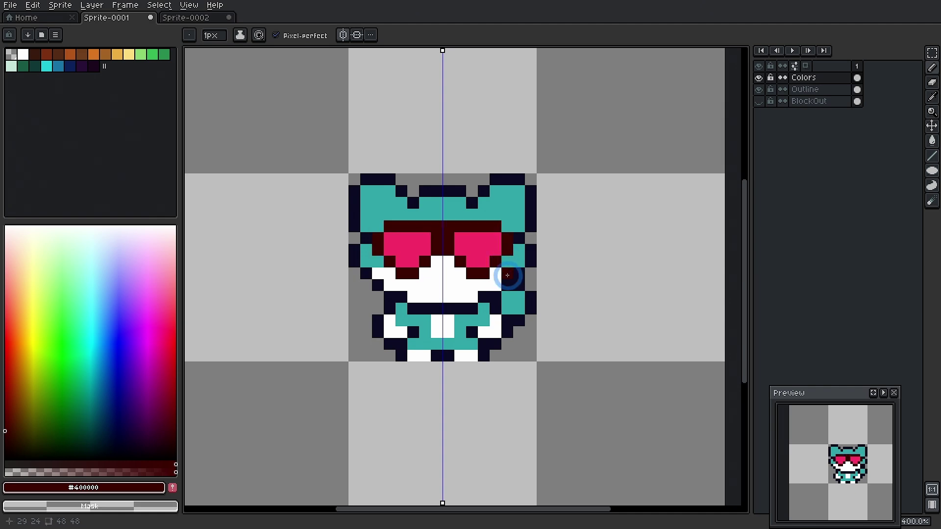
Step: Sample light pink #ffb5bc from the reference's nose and paint a two-pixel-wide nose between the lower edges of the lenses
alt+click(483, 253)
click(204, 18)
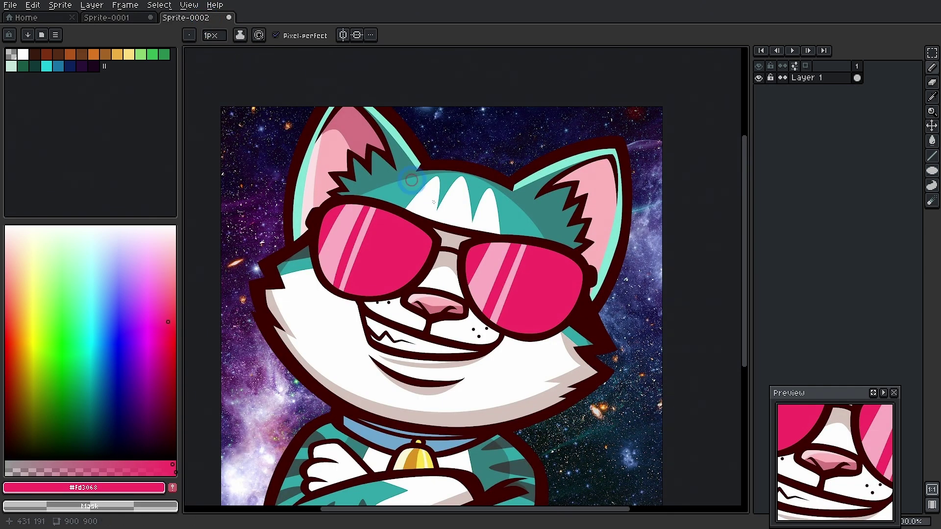
key(alt)
click(441, 300)
key(b)
key(ctrl+shift+Tab)
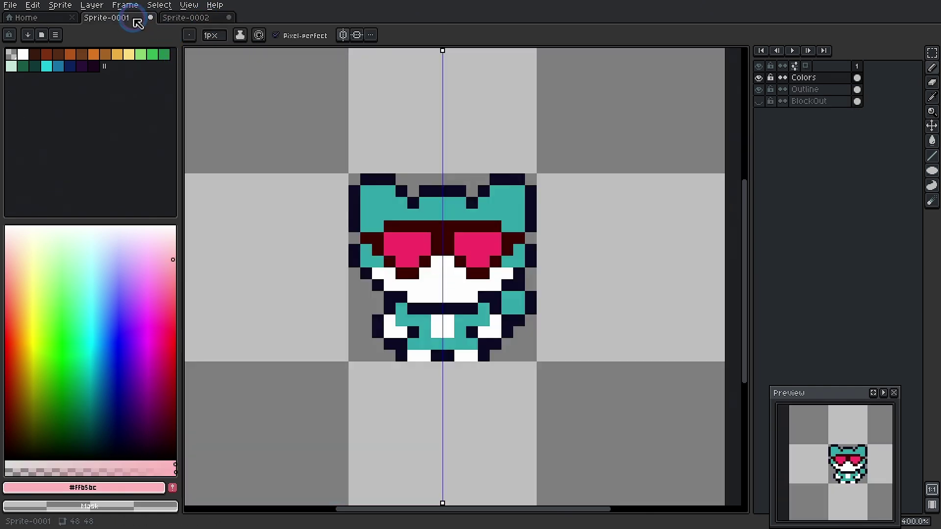
click(449, 276)
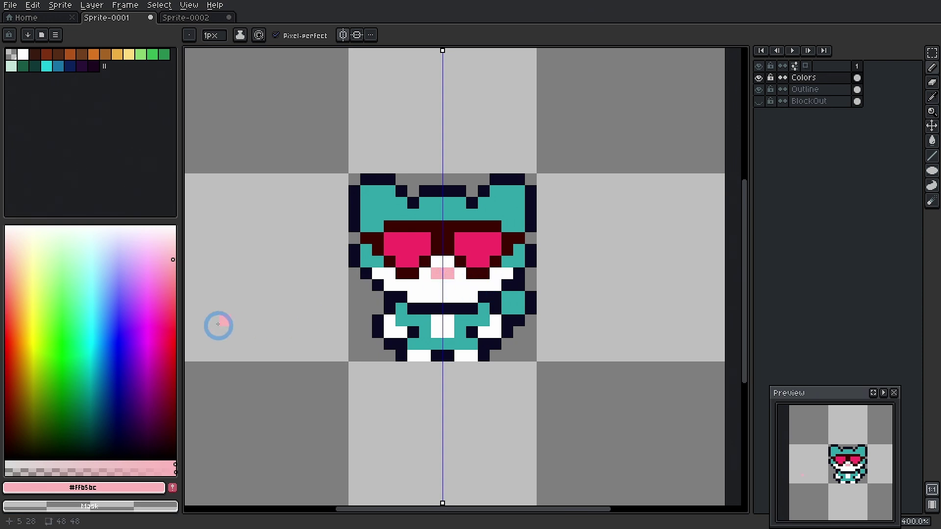
Step: Mix a deeper, less saturated pink with hue 342, saturation 78 and lightness 61, and paint the two-pixel nose with it
click(171, 285)
click(436, 273)
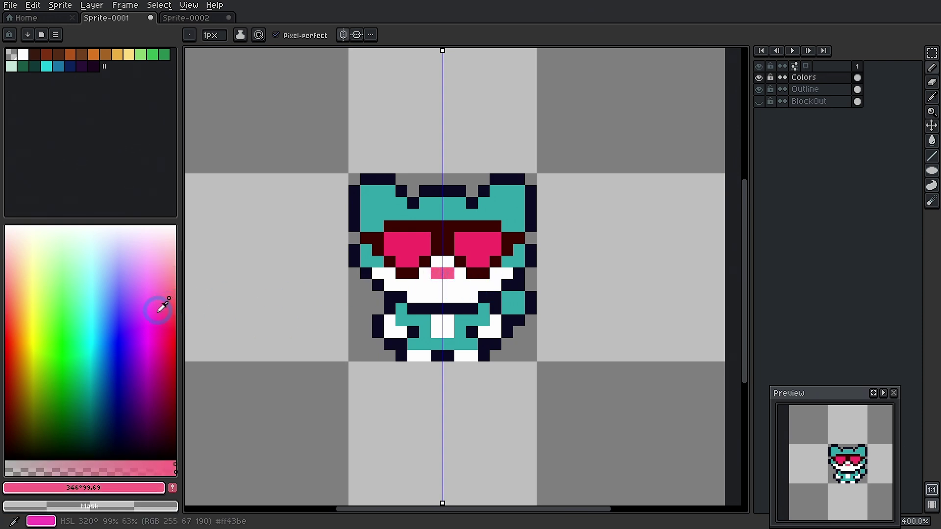
click(144, 463)
click(167, 317)
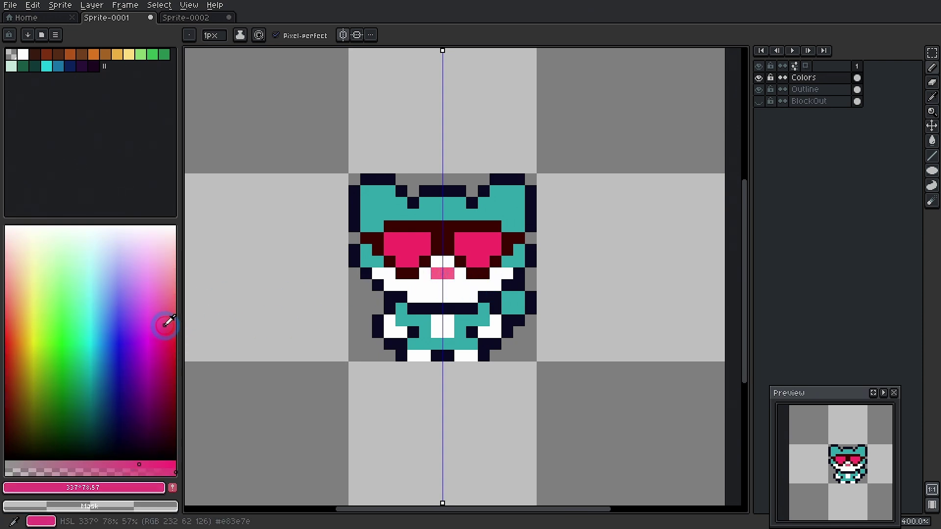
click(439, 273)
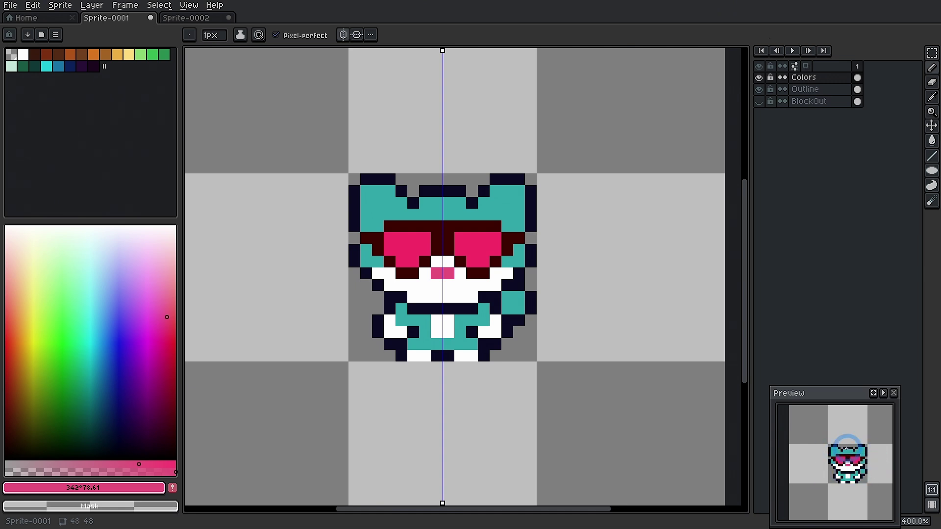
click(413, 277)
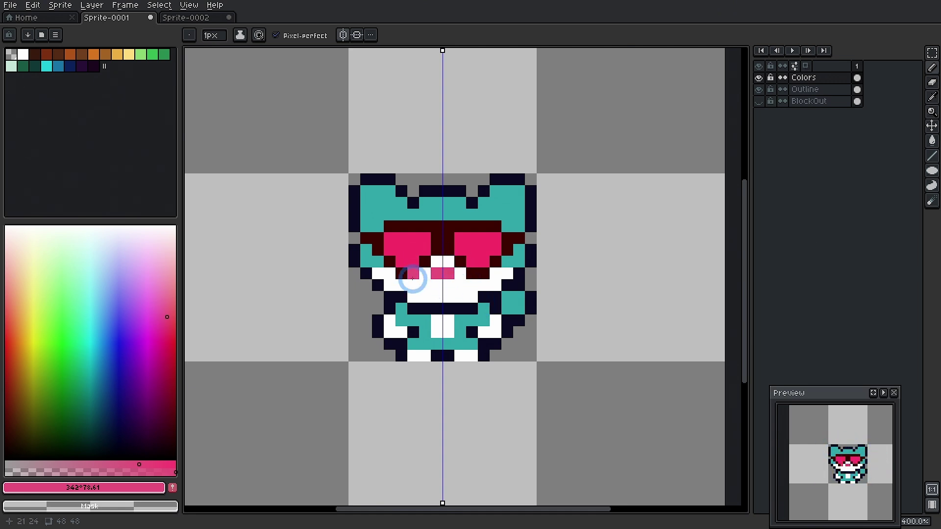
click(424, 296)
key(ctrl+z)
click(862, 465)
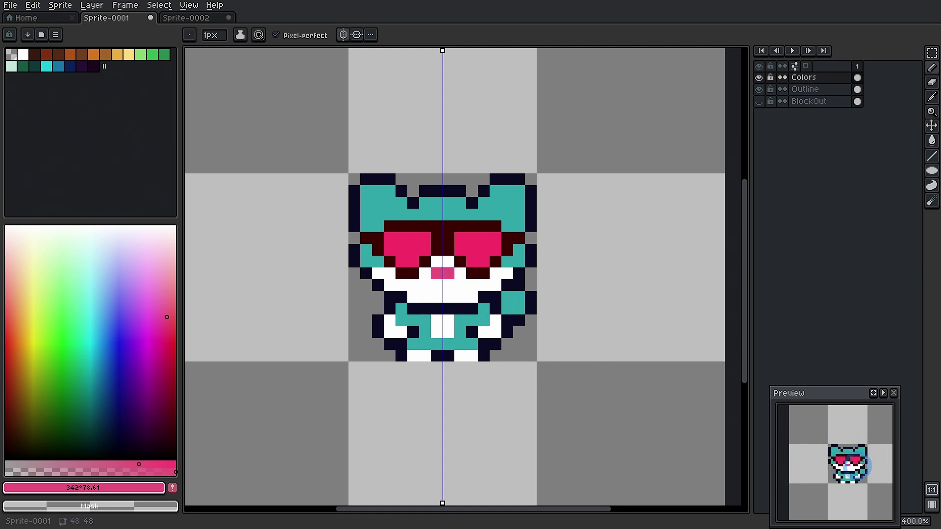
drag(863, 461, 856, 460)
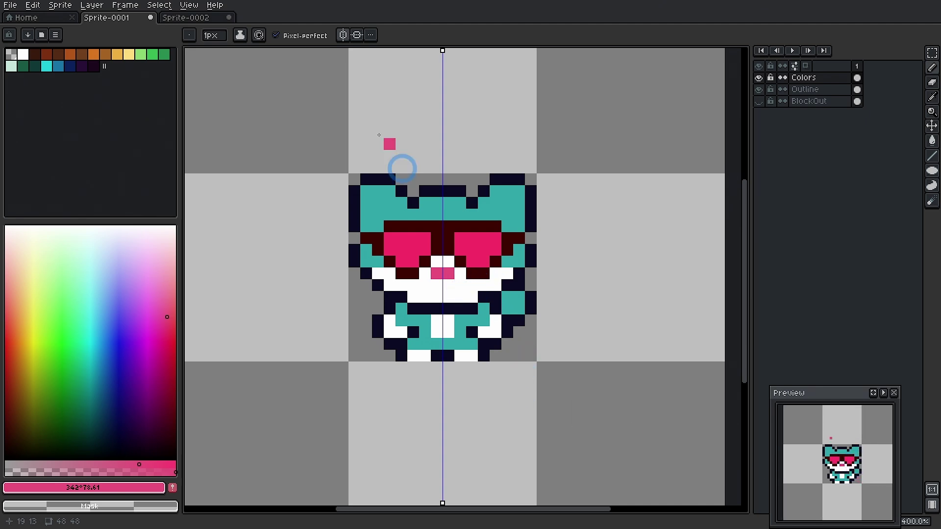
Step: Sample light pink #ffb5bc from the reference's inner ear and paint mirrored pink patches inside both ears
click(186, 18)
alt+click(597, 172)
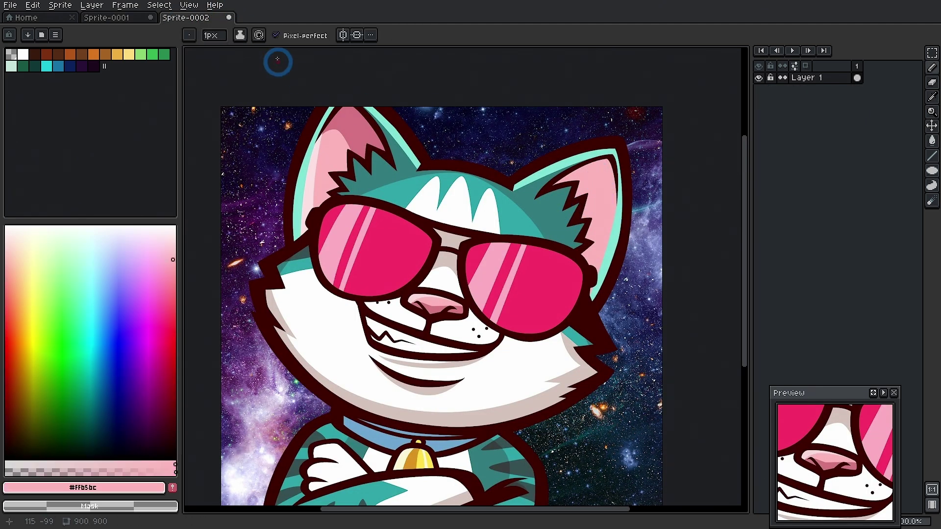
click(112, 17)
click(507, 203)
click(506, 210)
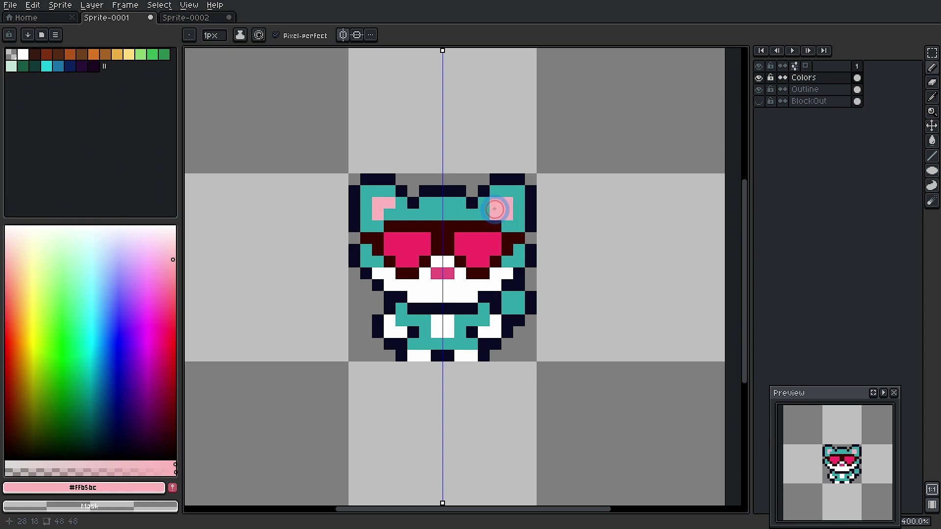
drag(494, 209, 484, 216)
Step: Sample white from the face, paint a two-pixel-wide white spot on the forehead above the sunglasses, and check the reference picture
alt+click(457, 275)
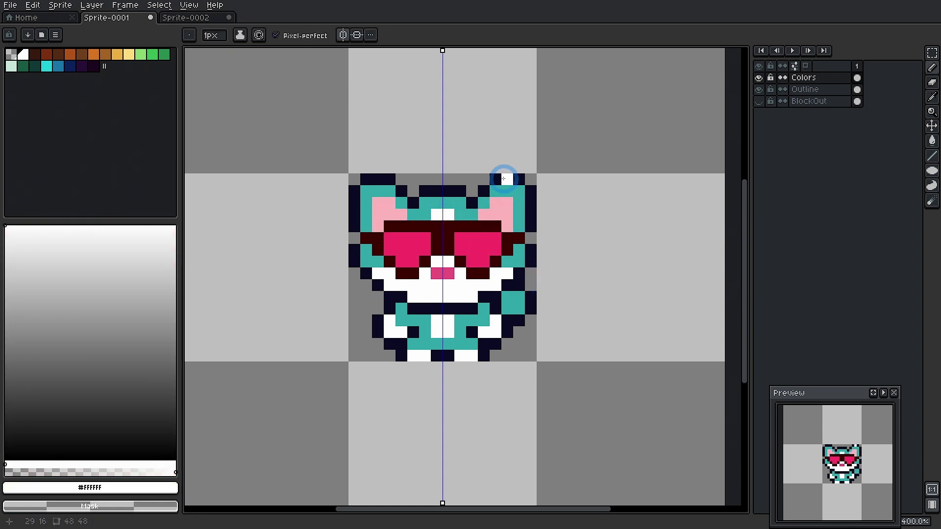
click(200, 18)
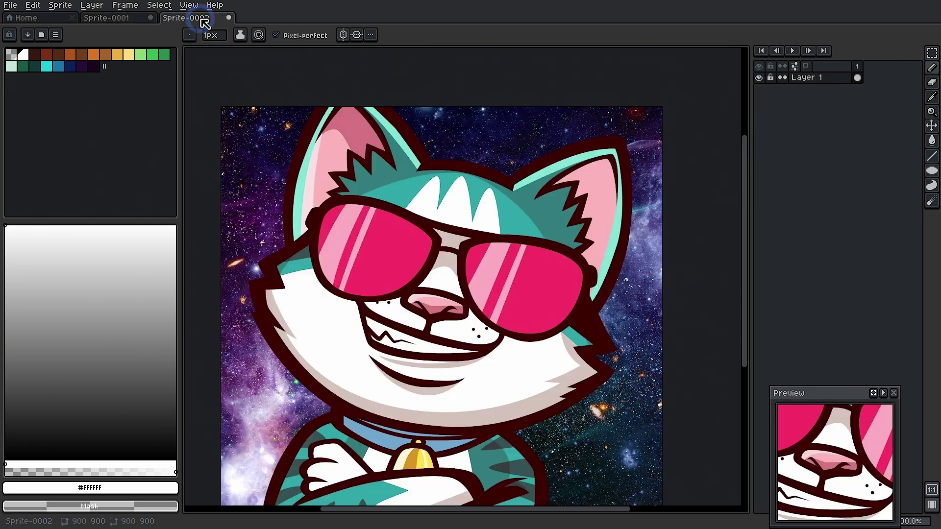
click(107, 18)
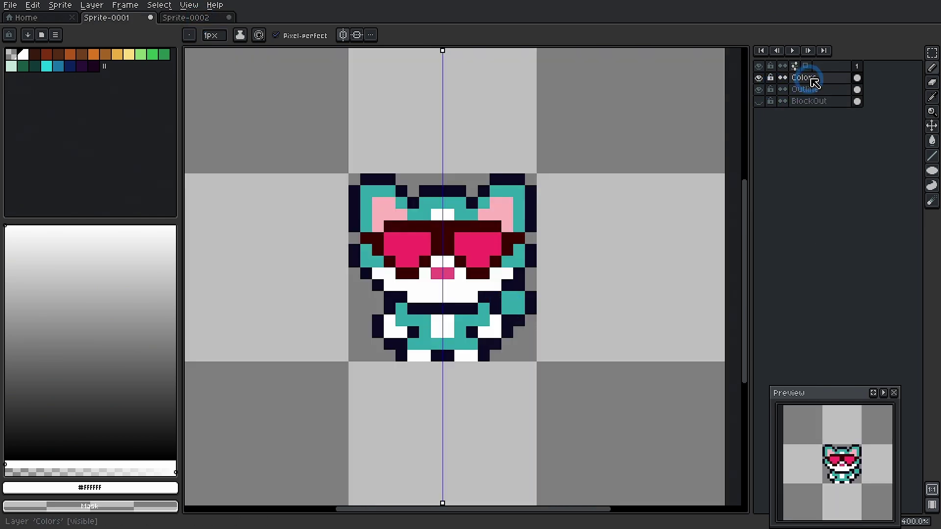
Step: Duplicate the Colors layer under the name Shading and hide the Colors and Outline layers
right_click(810, 78)
click(844, 135)
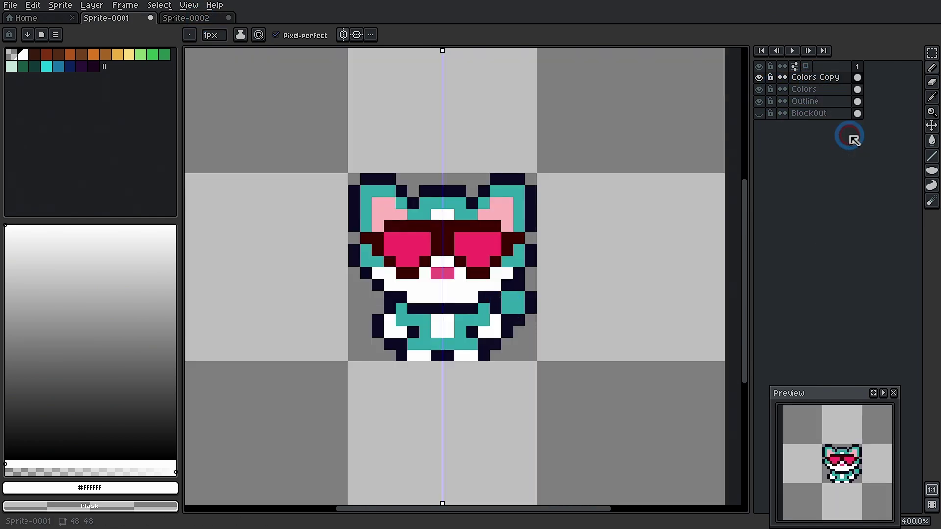
double_click(824, 79)
key(BackSpace)
text(Shad)
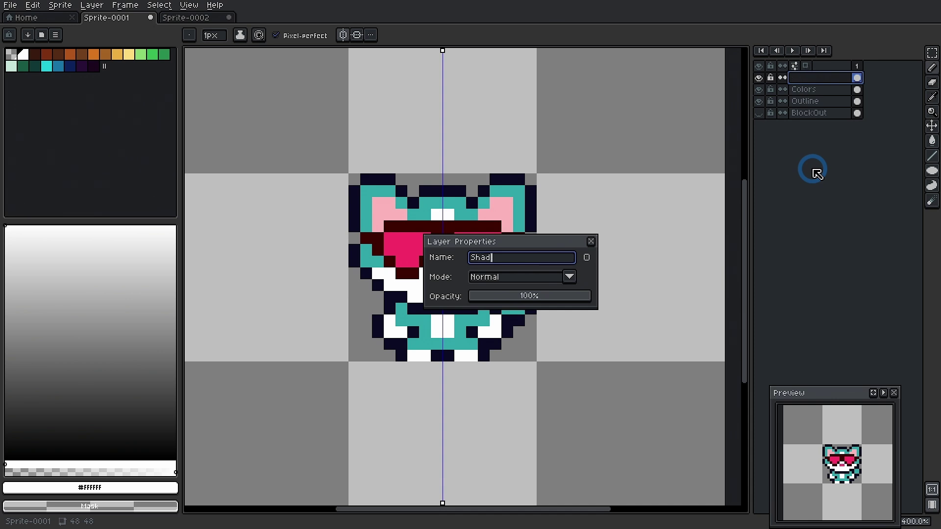
text(ing)
key(Return)
click(758, 89)
click(758, 101)
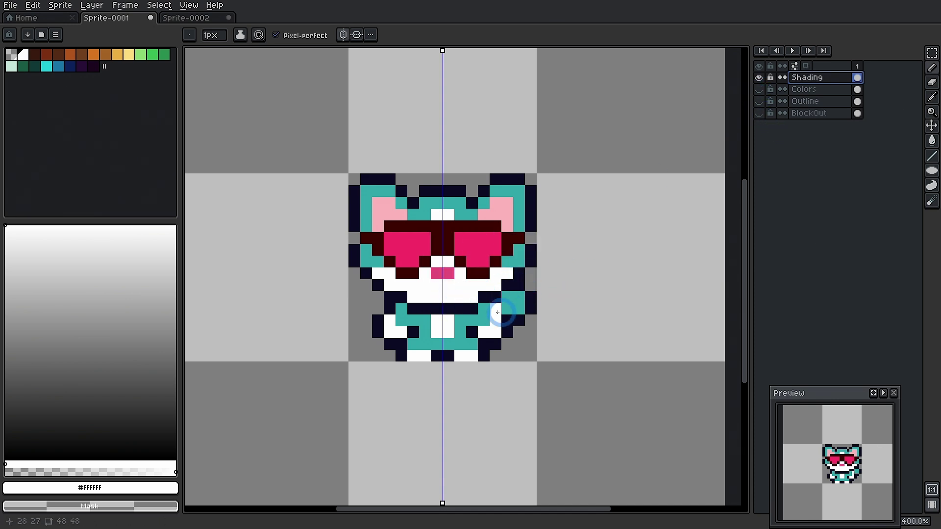
Step: Consult the shading below the chin in the reference picture and sample the sprite's teal and white
key(i)
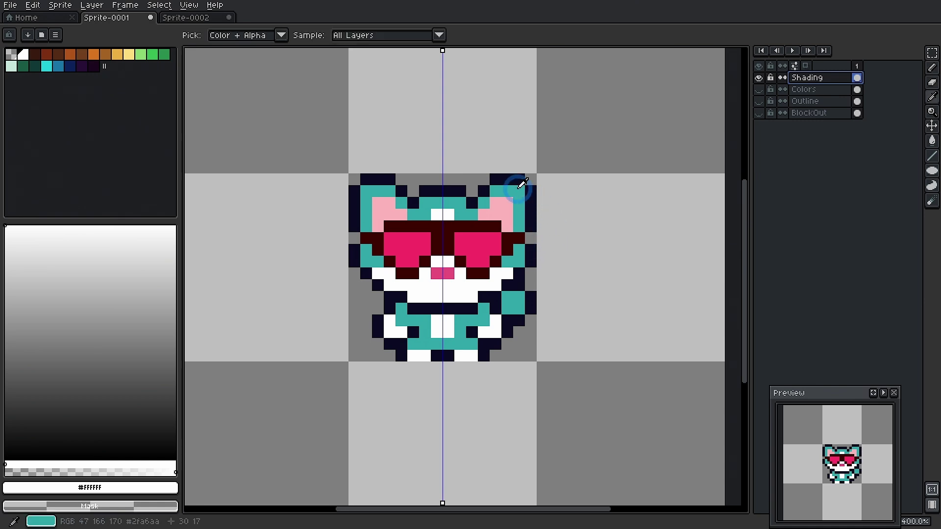
click(522, 184)
key(b)
click(191, 17)
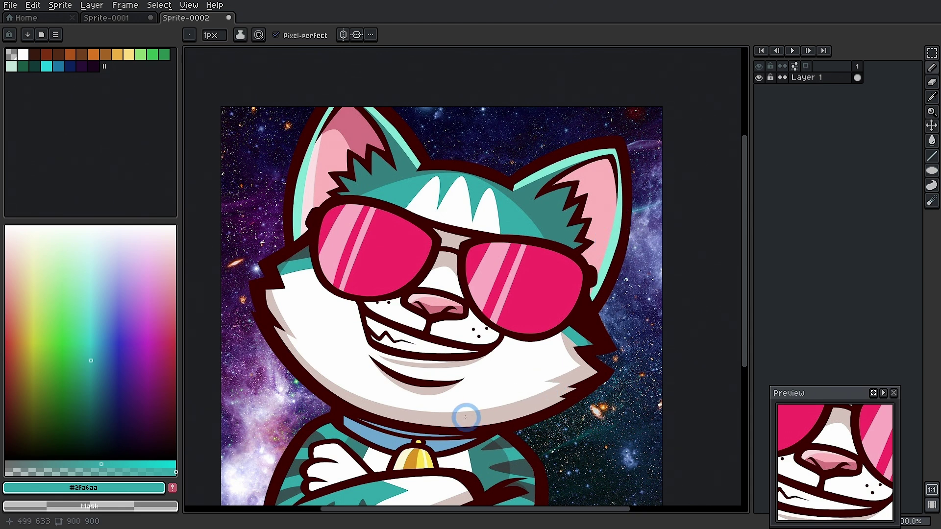
click(106, 17)
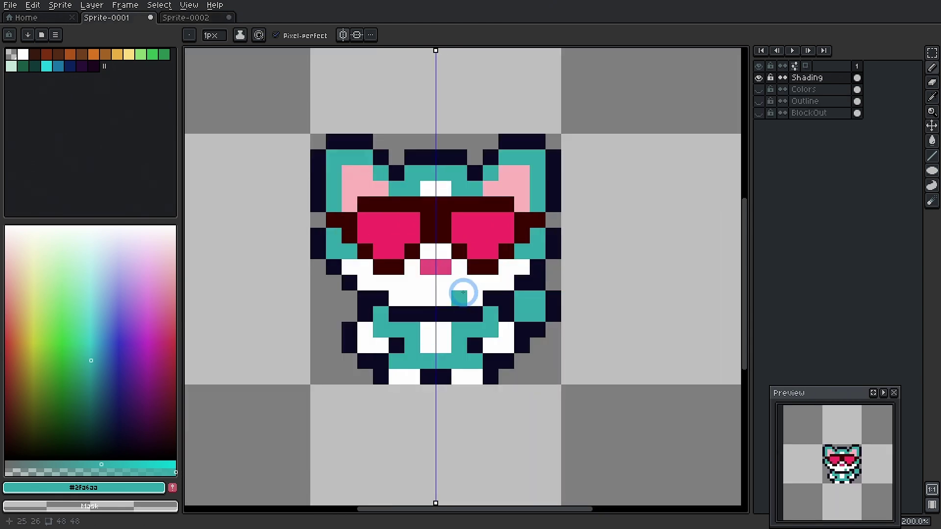
key(i)
click(464, 291)
key(b)
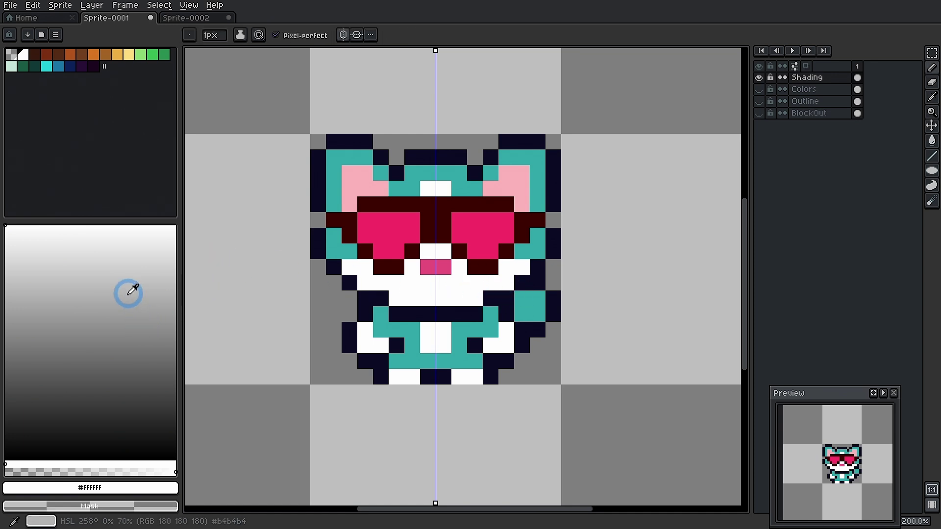
Step: Sample the fur's teal #2fa6aa and turn it into a pale, desaturated shade with hue 184, saturation 25 and lightness 78
key(i)
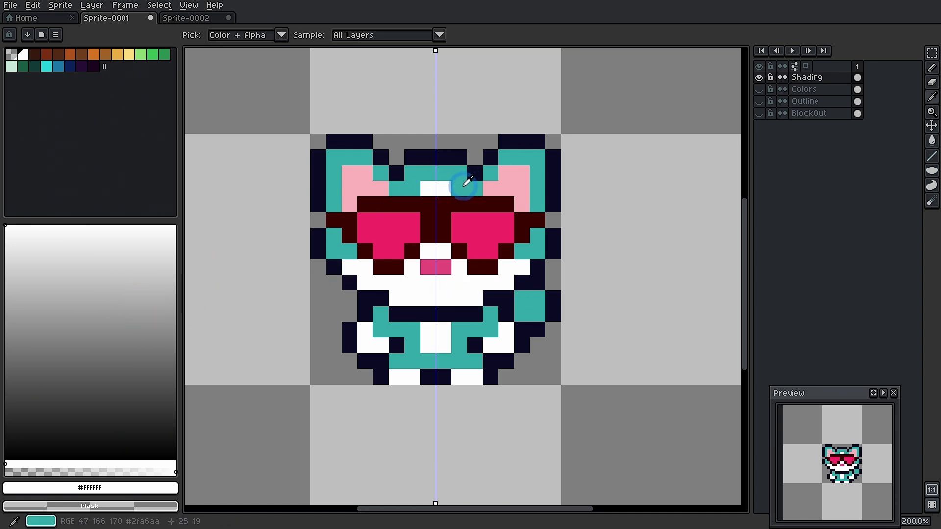
click(466, 181)
key(b)
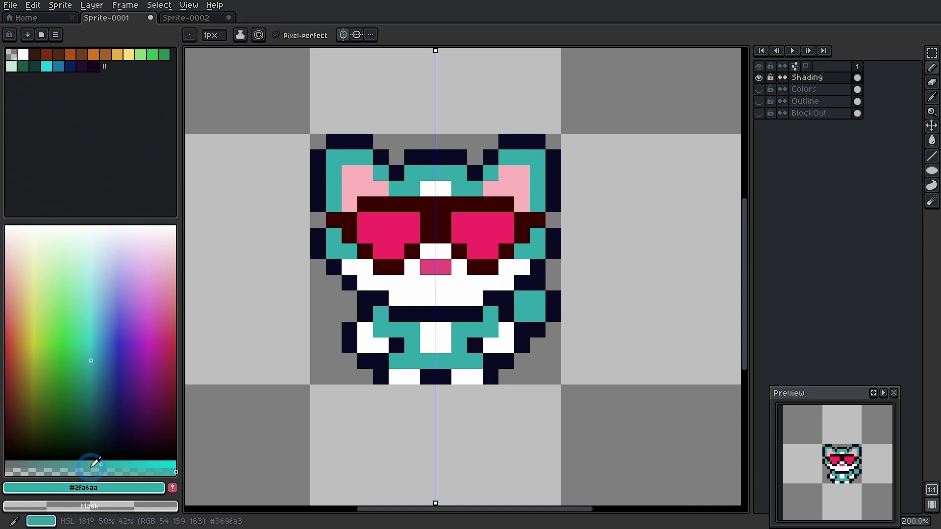
drag(93, 464, 37, 464)
drag(89, 295, 90, 265)
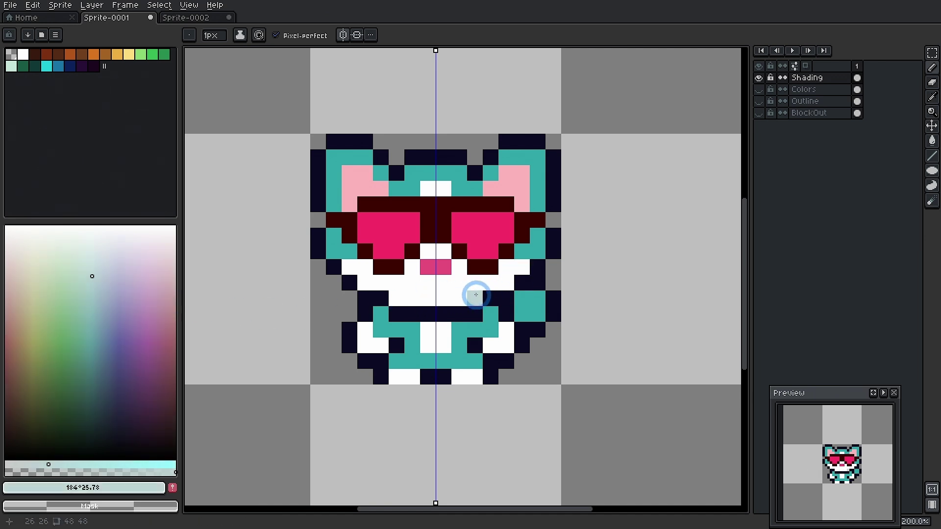
Step: Paint the pale teal shade along the chin, the outer cheeks and the white pixels around the nose
drag(476, 294, 439, 296)
mouse_move(506, 283)
mouse_down()
mouse_move(495, 284)
mouse_move(520, 267)
mouse_up()
drag(459, 267, 446, 254)
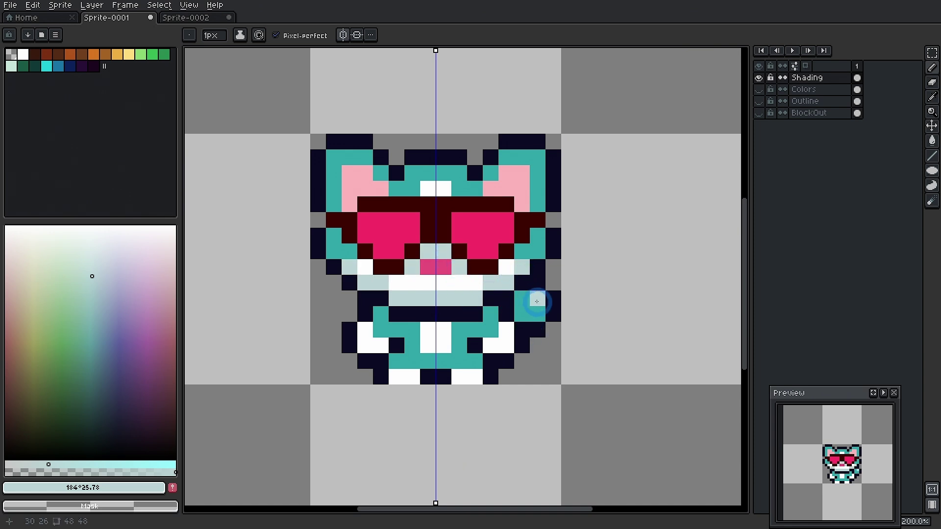
Step: Sample white from the face and repaint the shaded pixels around the nose white, checking the result in an enlarged preview
alt+click(457, 276)
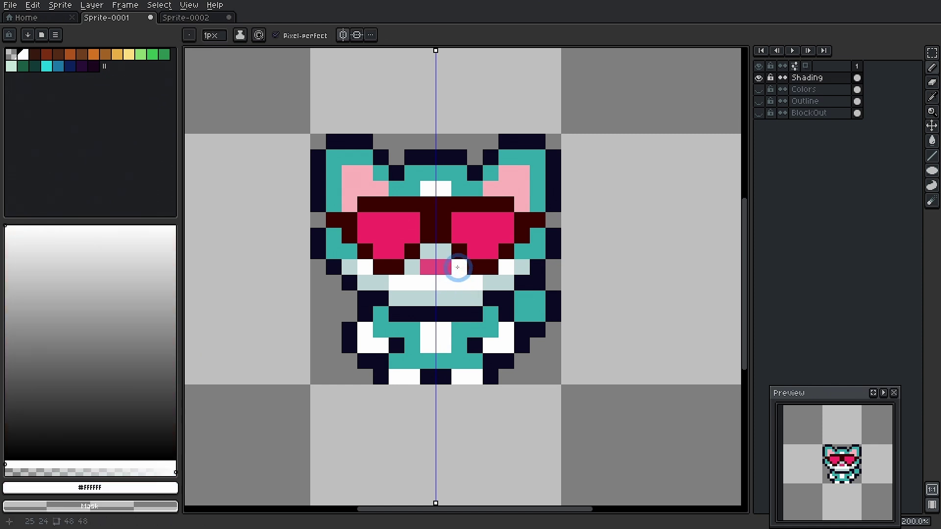
scroll(849, 467, up, 3)
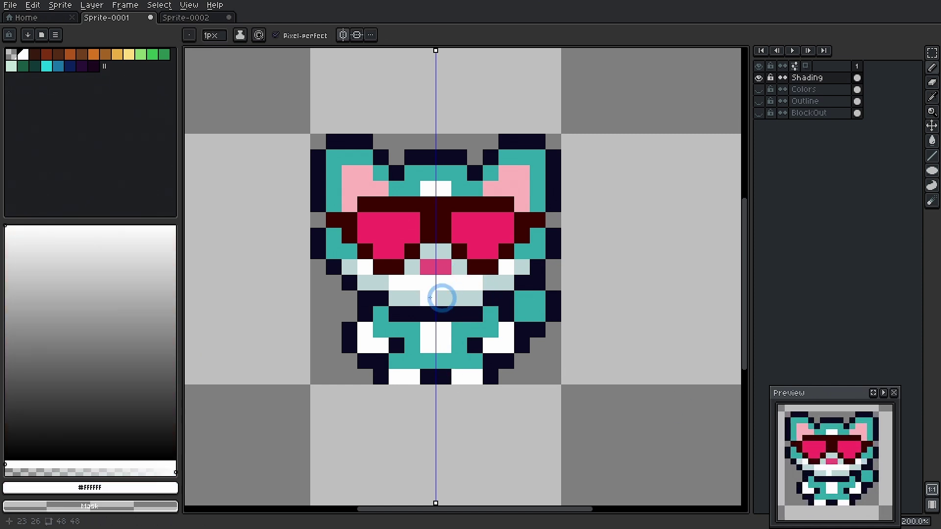
alt+click(462, 279)
click(458, 268)
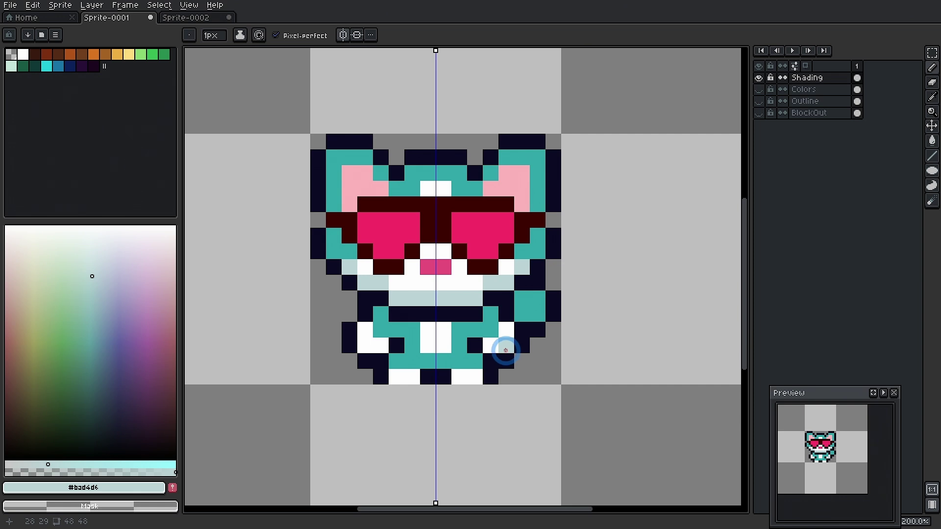
Step: Paint the paws and feet with the pale teal shade #bad4d6, and resample that shade from the chin
drag(505, 346, 504, 330)
drag(474, 376, 459, 376)
alt+click(459, 281)
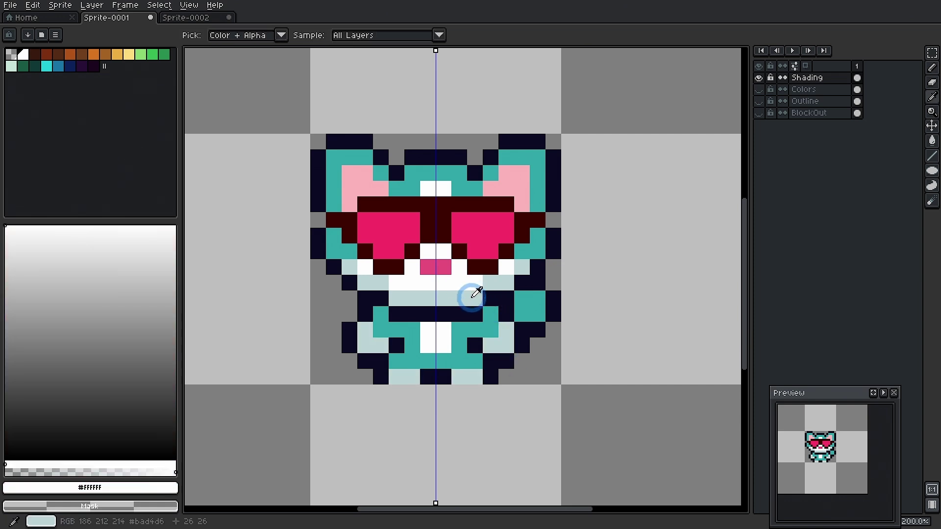
alt+click(471, 297)
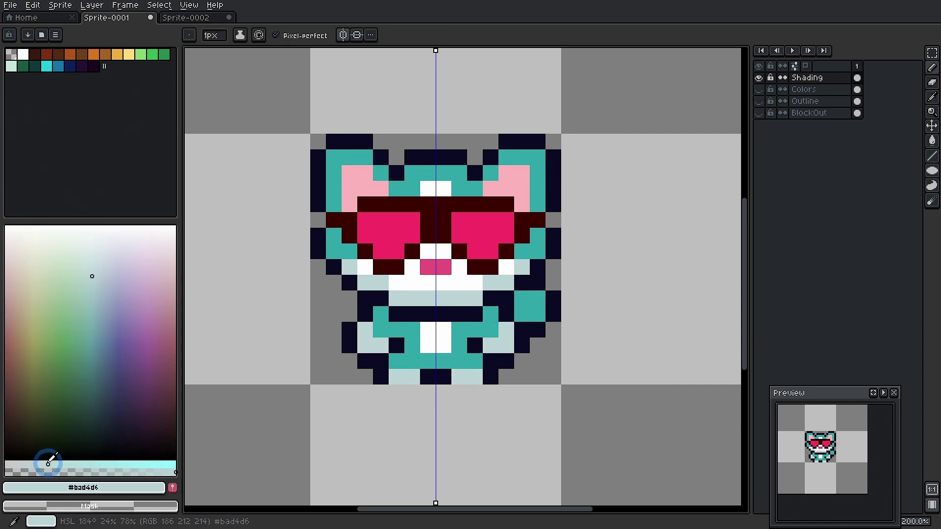
drag(48, 463, 34, 461)
alt+click(463, 293)
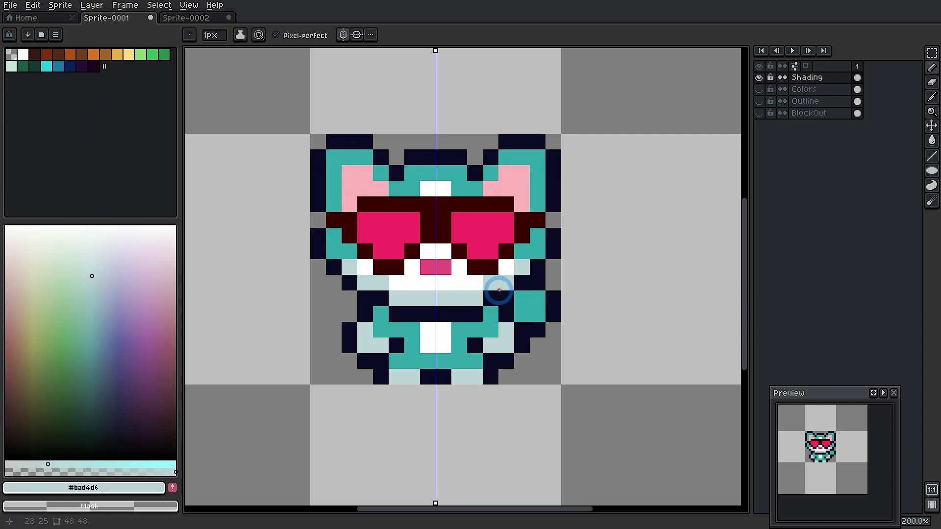
Step: Mix a lighter shade by painting the chin's pale teal at alpha 120 over the white beneath the nose, and sample the resulting #dfebec
scroll(498, 290, up, 2)
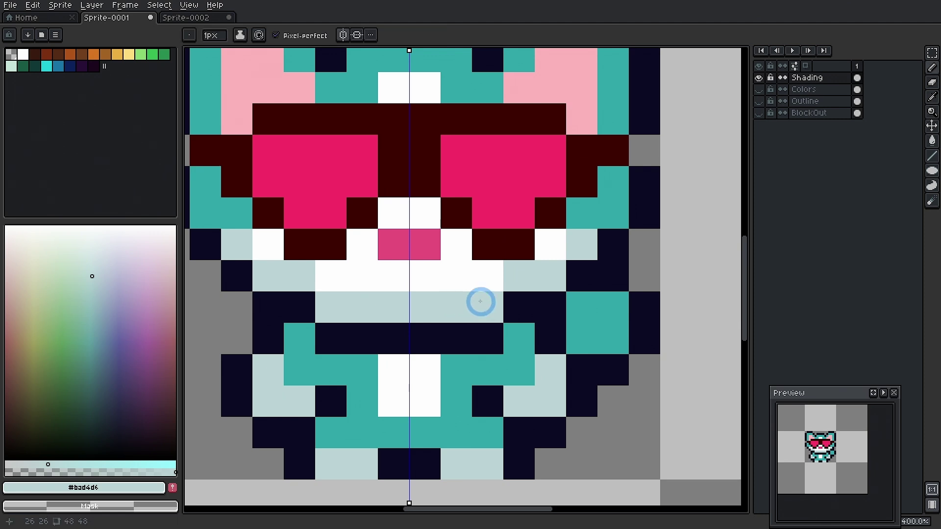
alt+click(466, 303)
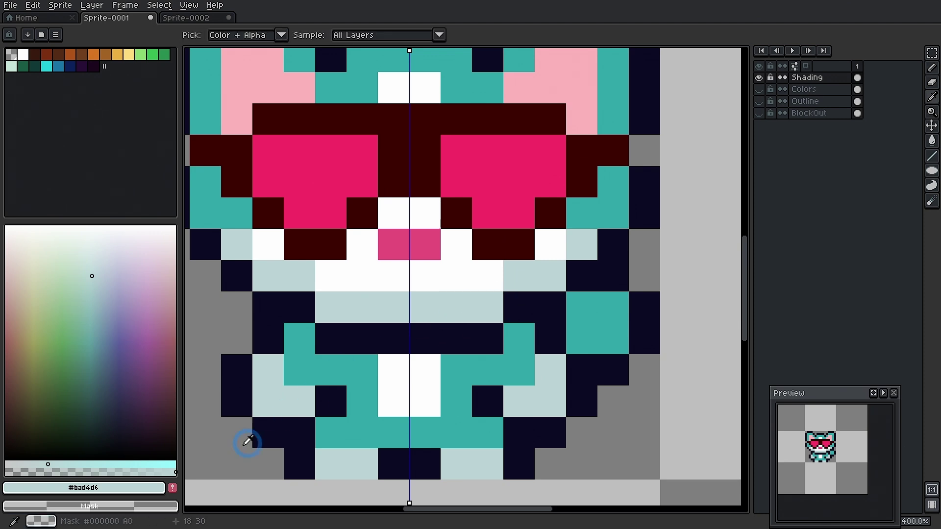
drag(155, 465, 85, 466)
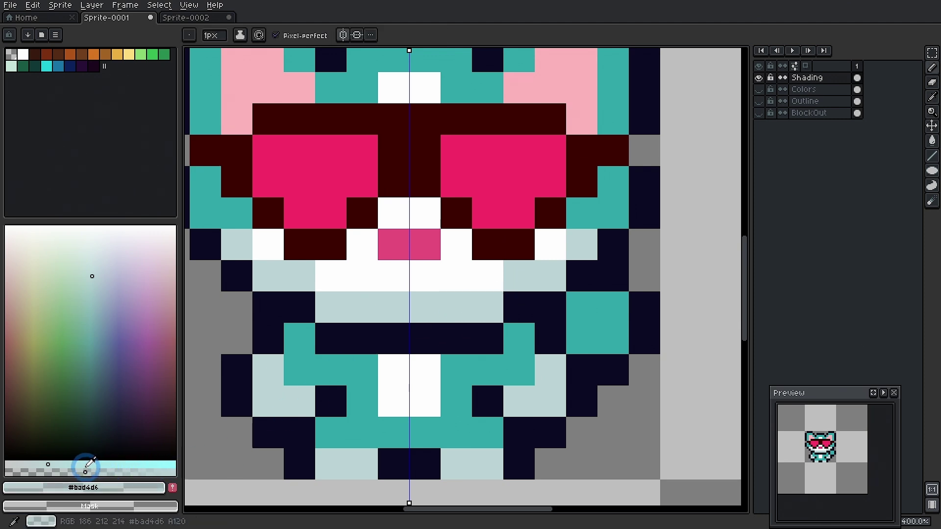
click(456, 277)
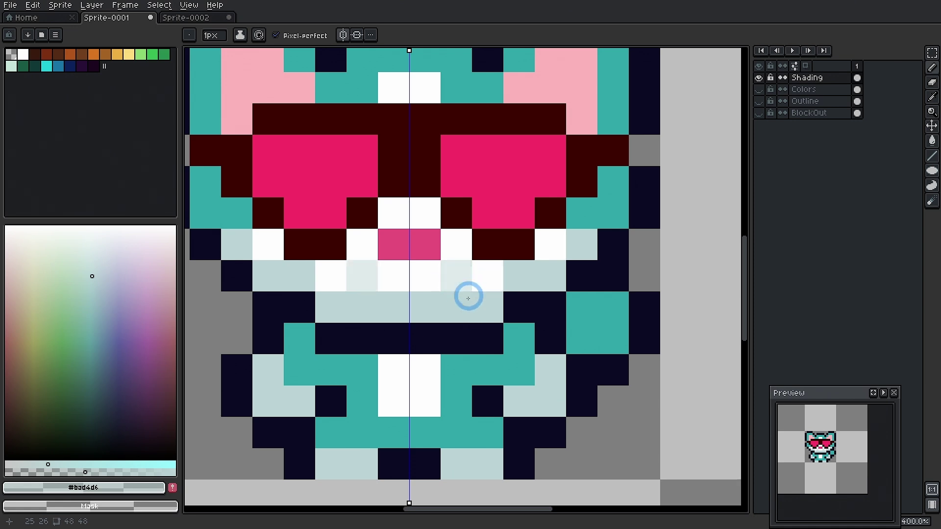
key(alt)
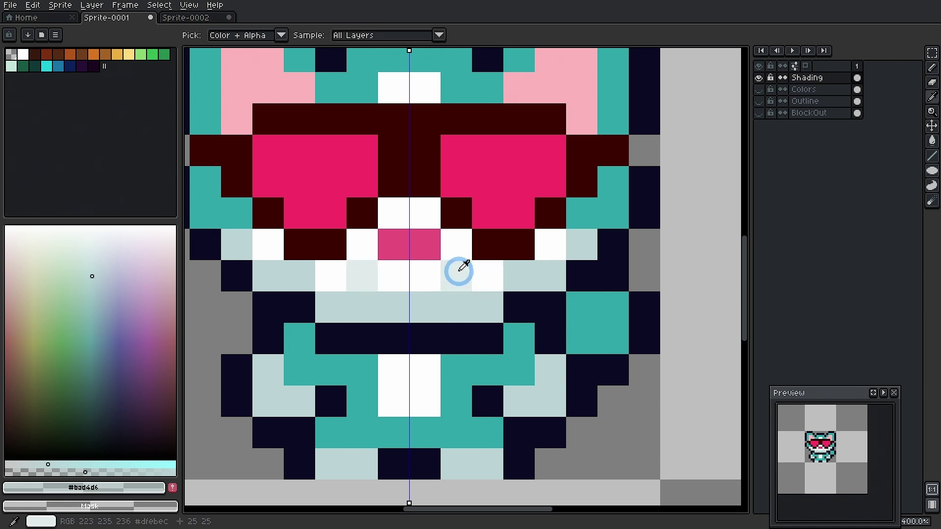
click(463, 267)
Step: Repaint the chin, outer cheeks, paws and feet with #dfebec, restore the white under the nose, and shade the lower belly patch
mouse_move(497, 294)
mouse_down()
mouse_move(520, 276)
mouse_move(560, 270)
mouse_move(578, 249)
mouse_up()
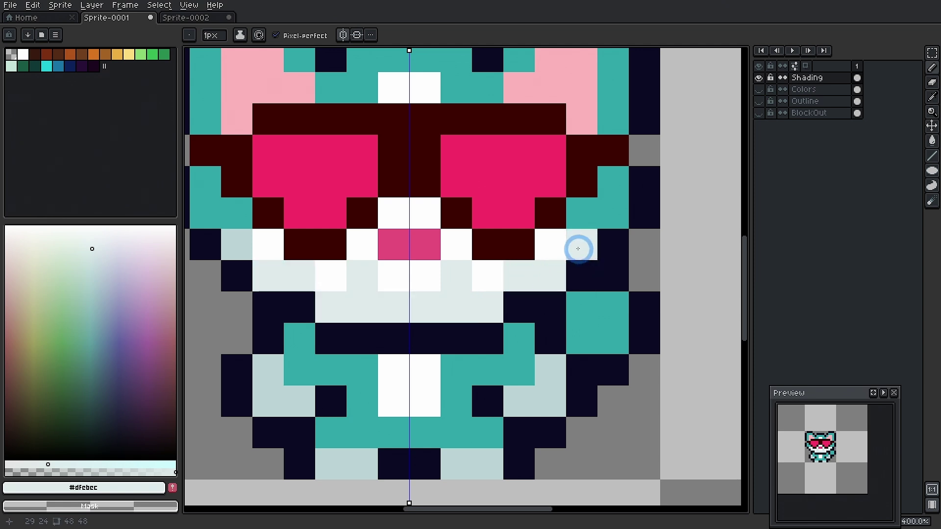
key(alt)
mouse_move(549, 371)
mouse_down()
mouse_move(526, 400)
mouse_move(523, 346)
mouse_up()
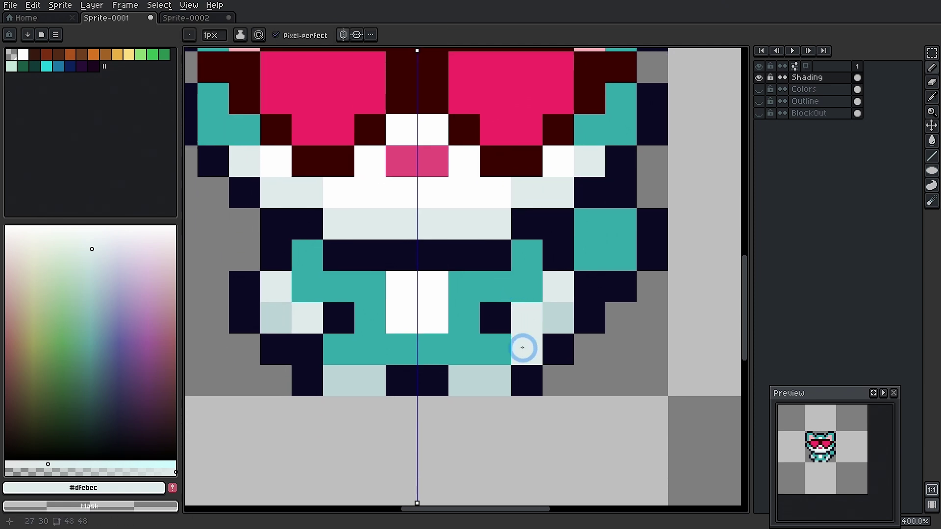
click(558, 317)
drag(495, 378, 465, 378)
scroll(501, 364, down, 3)
scroll(484, 342, up, 2)
click(472, 348)
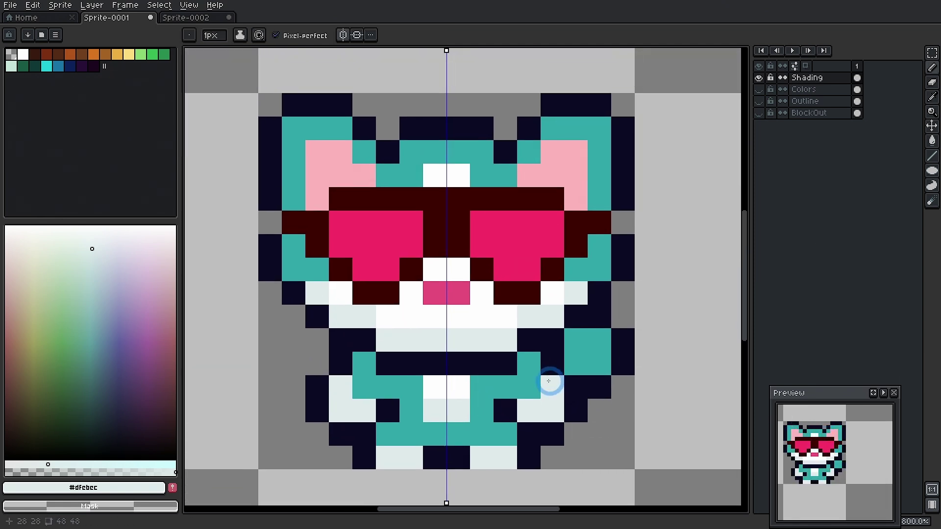
scroll(496, 342, down, 1)
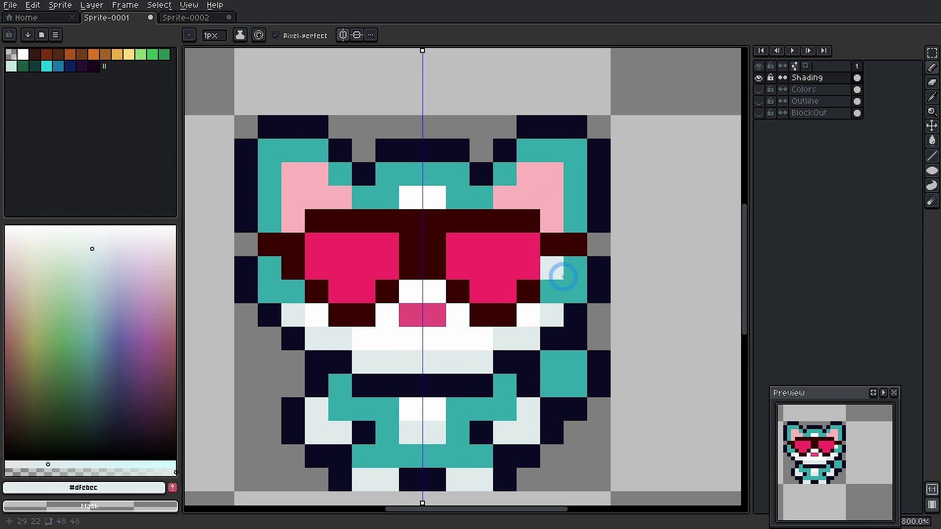
scroll(546, 278, down, 2)
scroll(545, 278, up, 2)
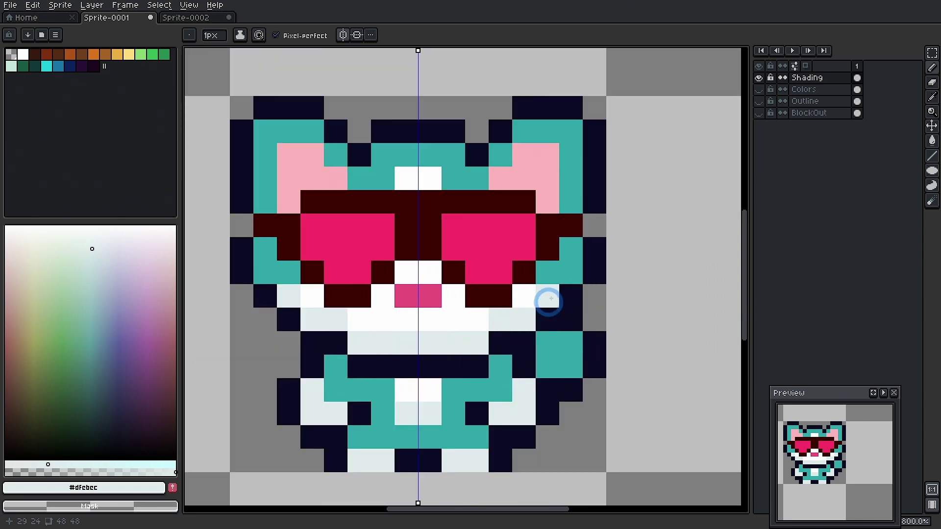
Step: Derive a dark blue with hue 214, saturation 56 and lightness 20 from the tail's teal, and fill the whole outline with it non-contiguously
alt+click(561, 336)
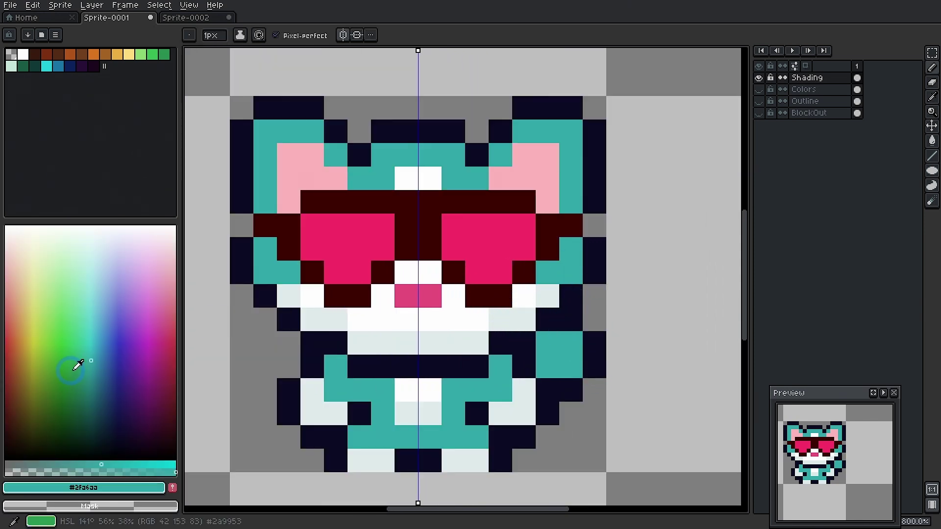
drag(101, 365, 106, 412)
click(568, 179)
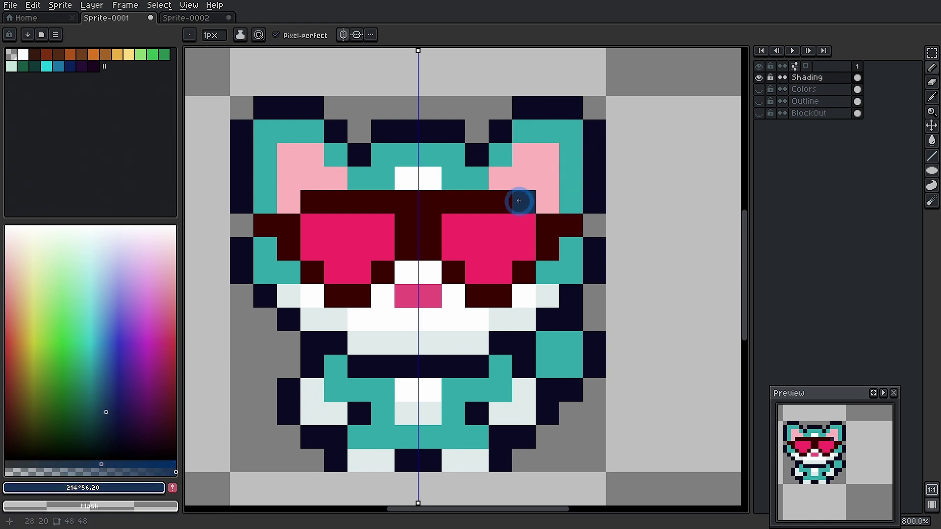
key(g)
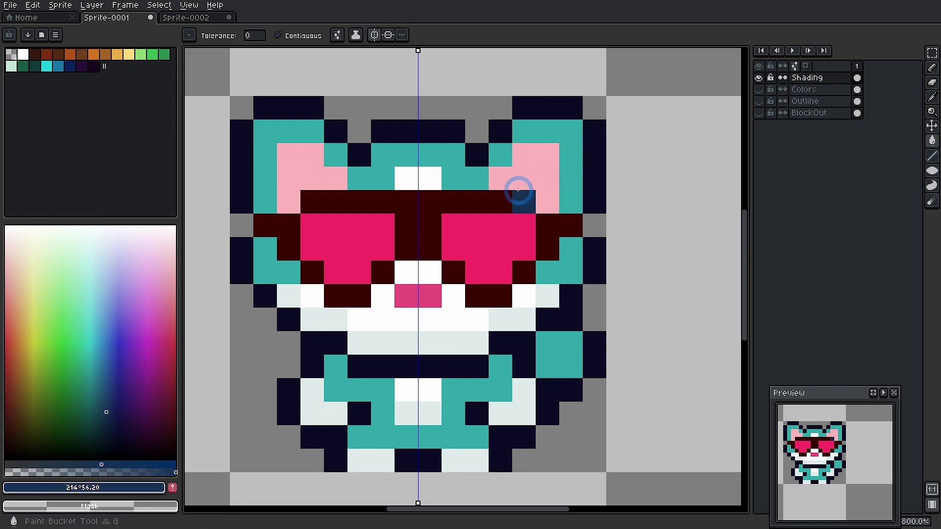
click(278, 36)
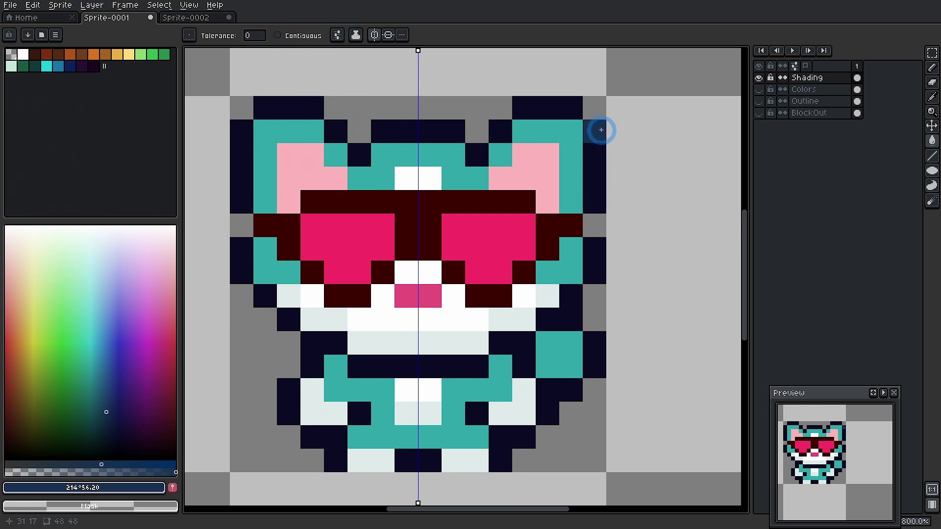
click(595, 149)
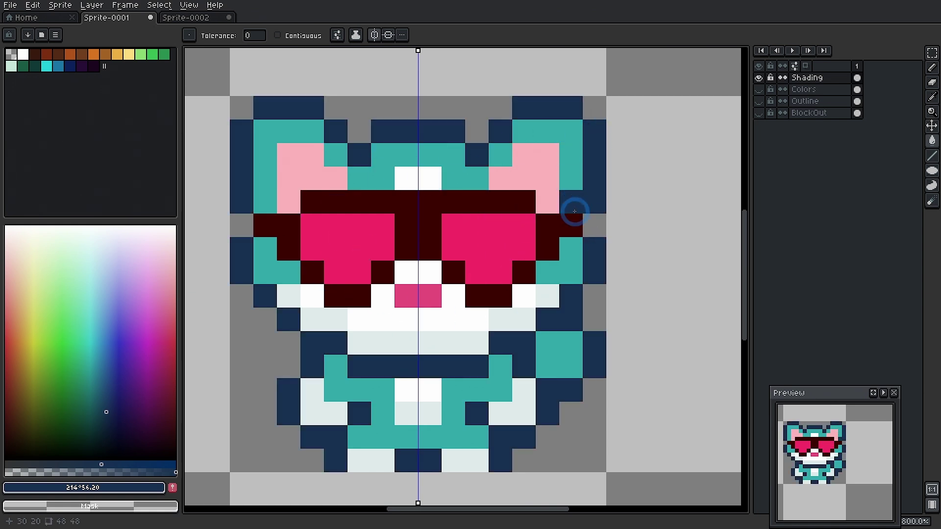
Step: Darken the outline blue to hue 235, saturation 56 and lightness 10, and paint the outer edges of both ears with the Pencil
key(i)
click(595, 143)
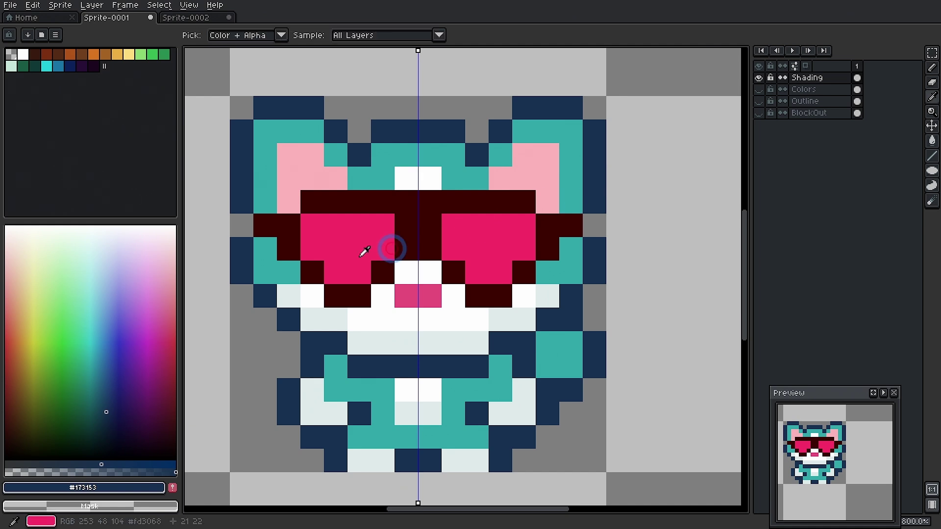
click(113, 428)
key(g)
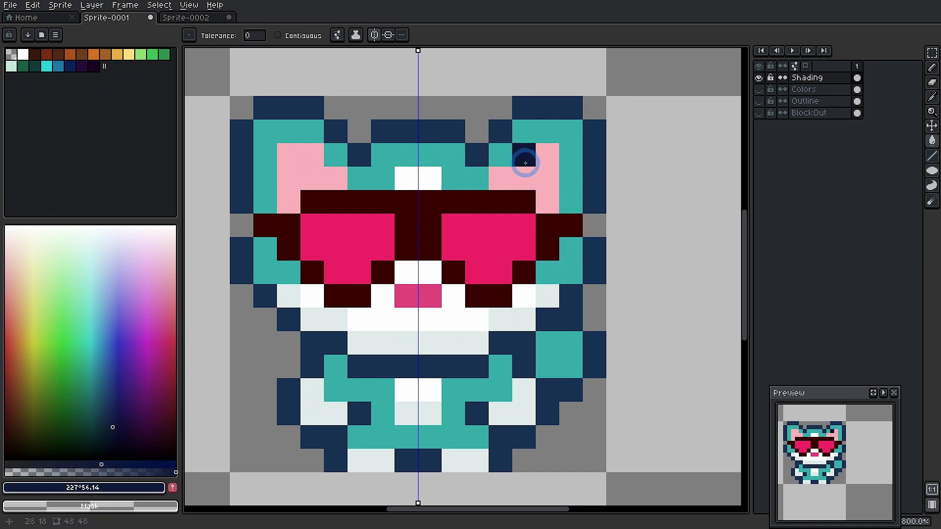
key(b)
drag(591, 201, 592, 161)
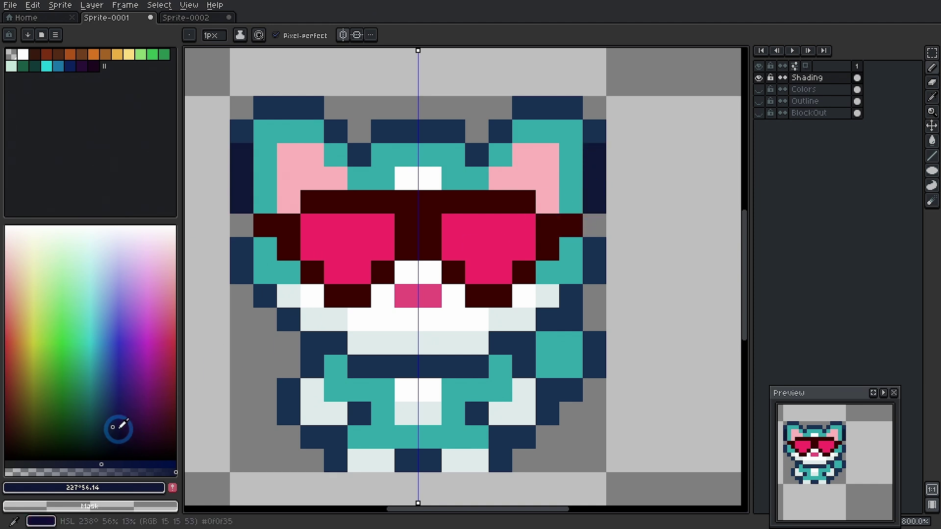
click(116, 435)
drag(598, 199, 594, 155)
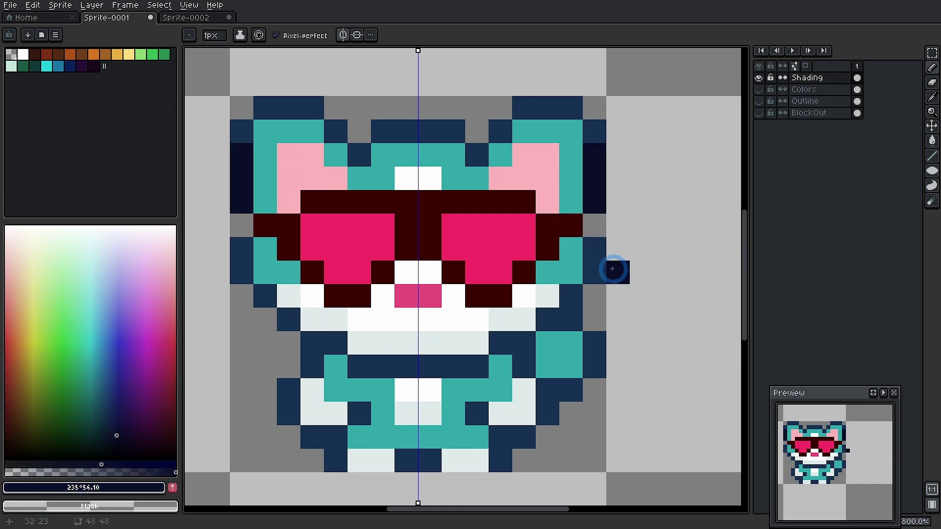
Step: Paint the dark navy over the outline along the cheeks, under the chin, and around the arms and feet
mouse_move(593, 250)
mouse_down()
mouse_move(582, 298)
mouse_move(522, 339)
mouse_move(430, 363)
mouse_up()
mouse_move(506, 354)
mouse_down()
mouse_move(516, 338)
mouse_move(508, 295)
mouse_up()
mouse_move(573, 330)
mouse_down()
mouse_move(501, 395)
mouse_move(497, 380)
mouse_up()
click(431, 400)
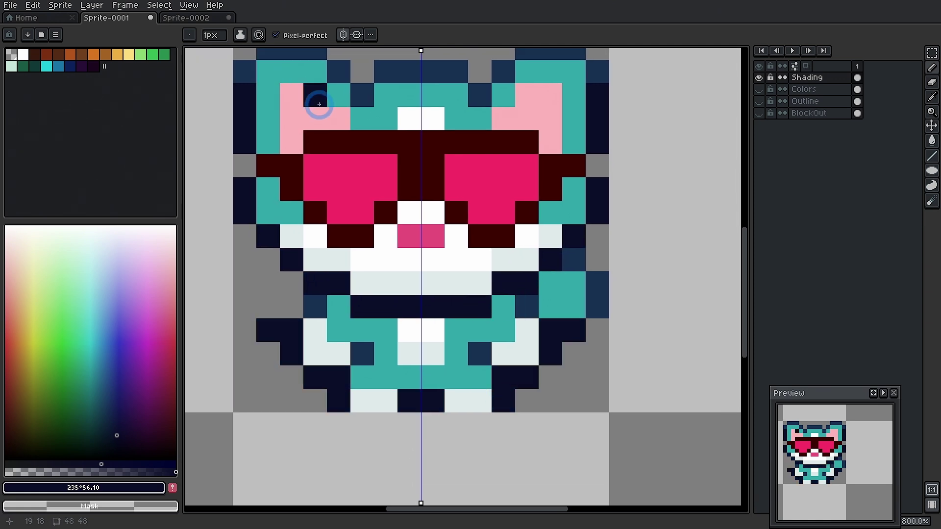
Step: Turn off horizontal symmetry, erase the stray mirrored pixels beside the arm opposite the tail, redraw its outer edge and sample the navy
click(345, 34)
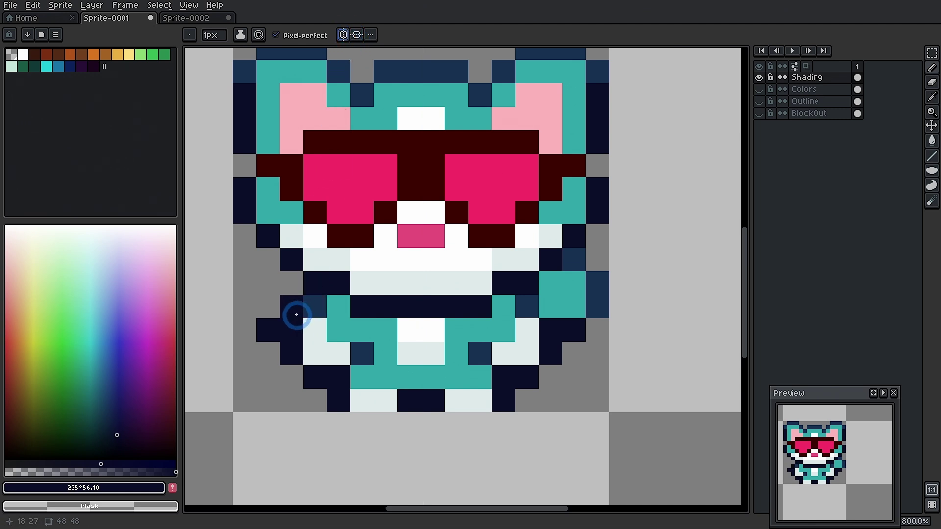
right_click(294, 331)
right_click(294, 353)
right_click(269, 331)
drag(294, 352, 292, 331)
alt+click(513, 379)
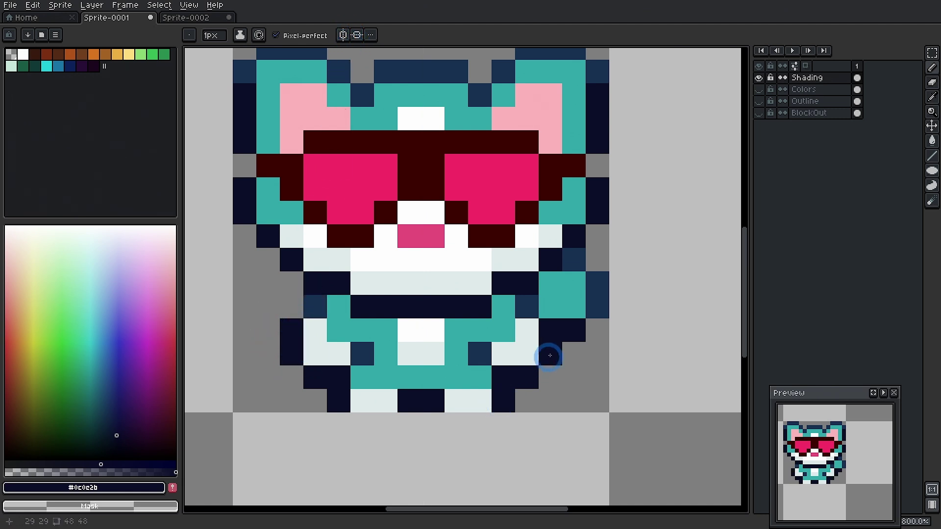
Step: Sample the upper outline's blue, brighten it to hue 210, saturation 56 and lightness 33, and fill all matching outline pixels
drag(719, 263, 742, 288)
alt+click(624, 93)
click(116, 403)
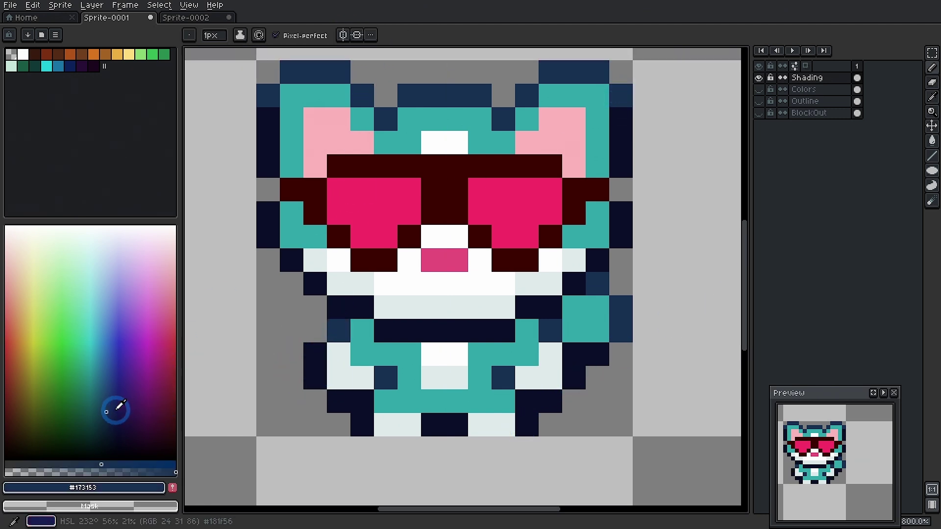
click(105, 382)
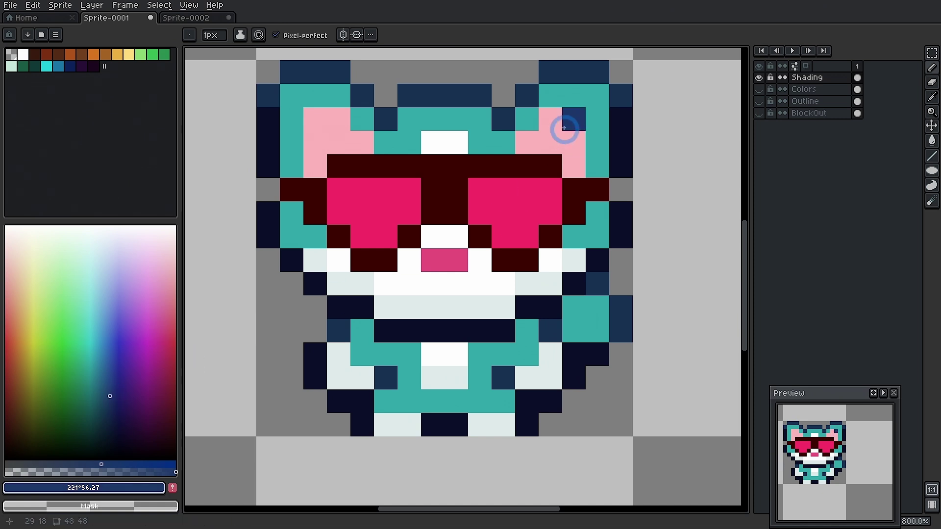
key(g)
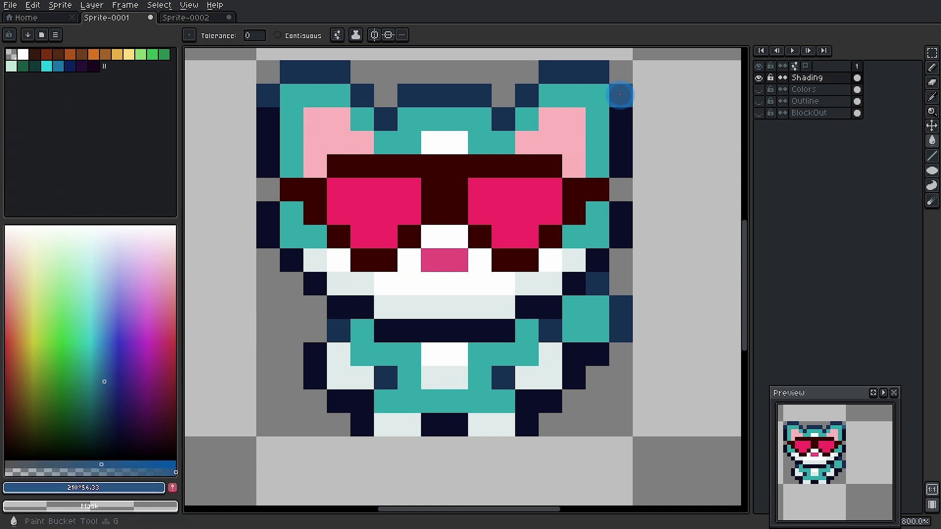
click(573, 67)
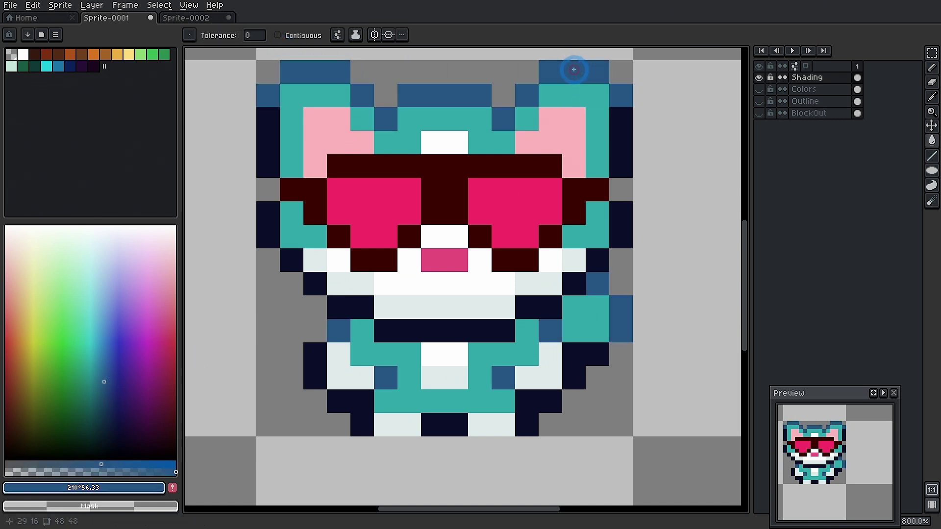
Step: Change the fill blue to hue 222, saturation 56 and lightness 28, and refill the lighter outline pixels
click(110, 393)
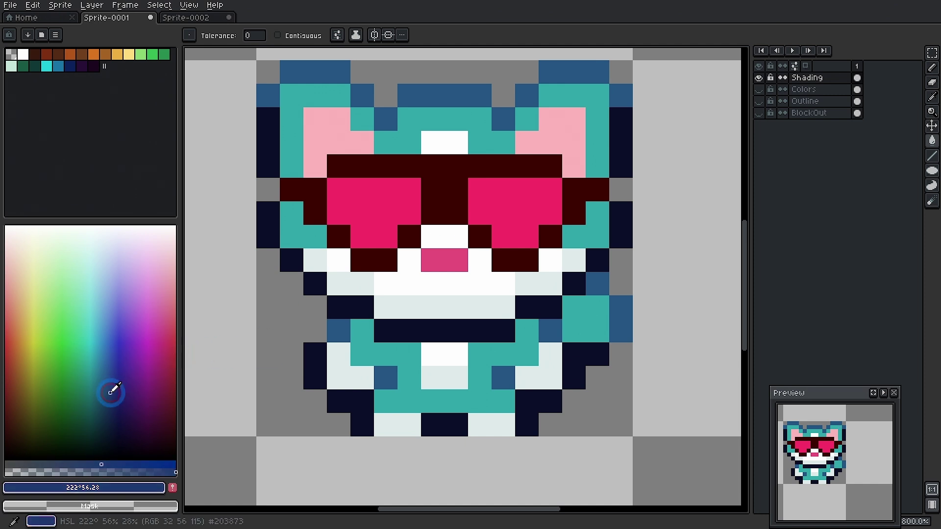
click(661, 67)
key(ctrl+z)
click(621, 95)
click(565, 106)
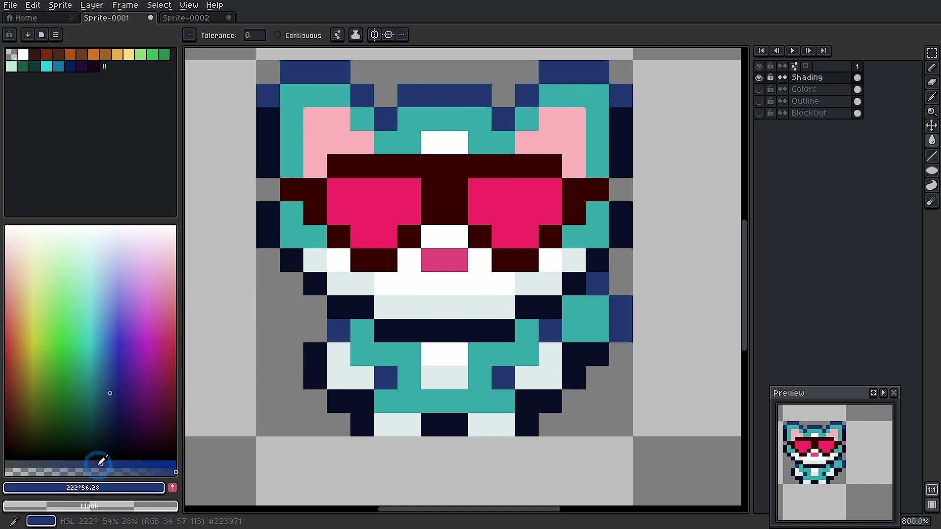
Step: Mute the fill blue to hue 211, saturation 40 and lightness 27, and recolour the lighter outline pixels with it
click(74, 464)
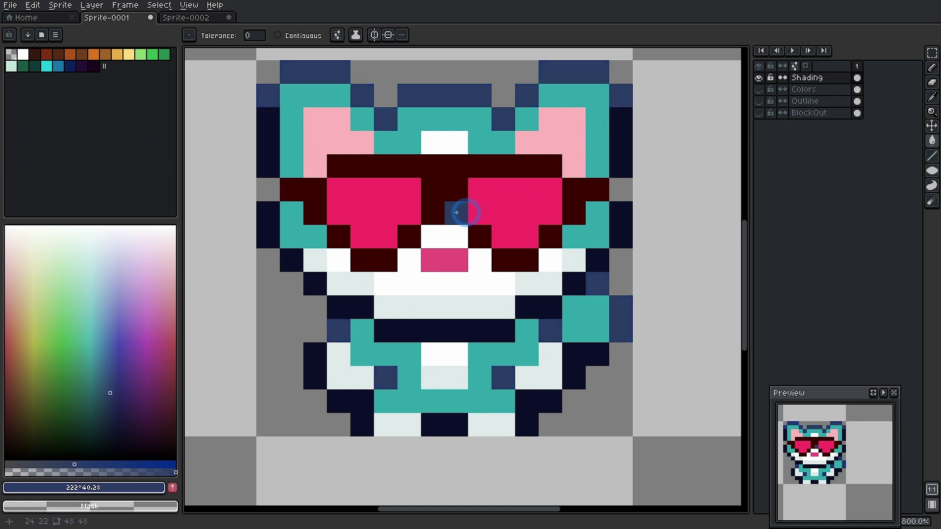
click(105, 396)
click(338, 331)
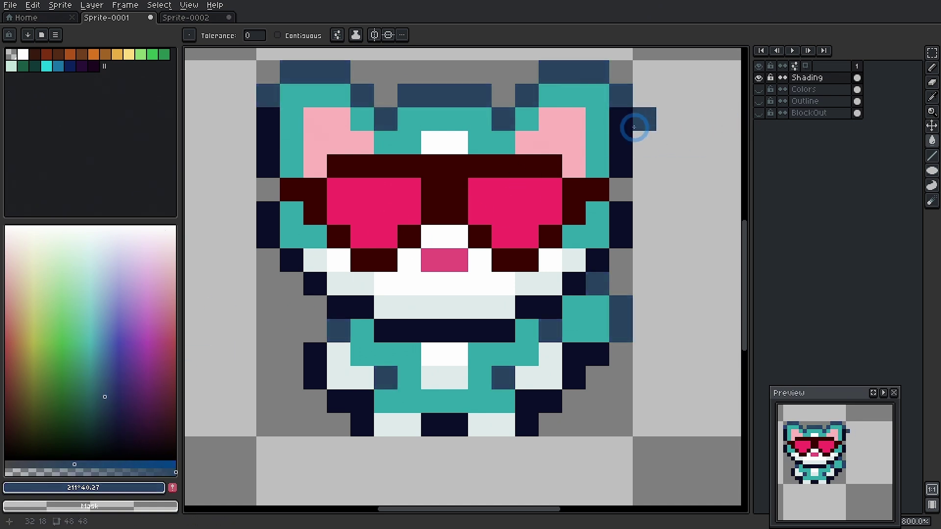
drag(459, 133, 466, 159)
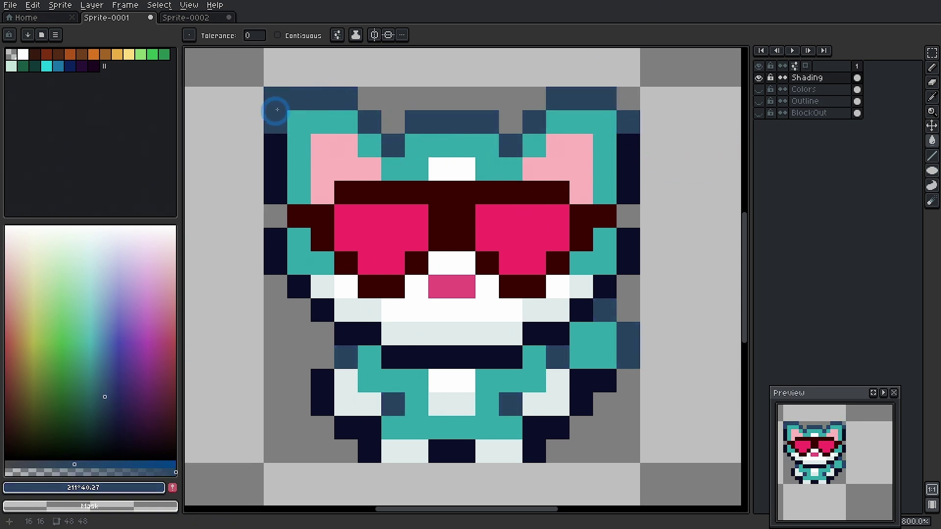
scroll(516, 206, down, 3)
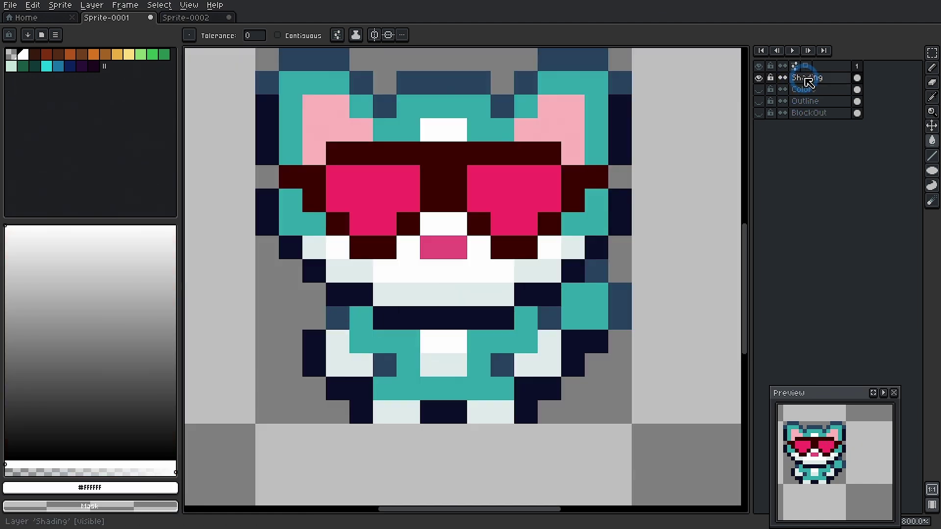
Step: Duplicate the Shading layer, name the copy Details and hide the original Shading layer
right_click(808, 79)
click(835, 137)
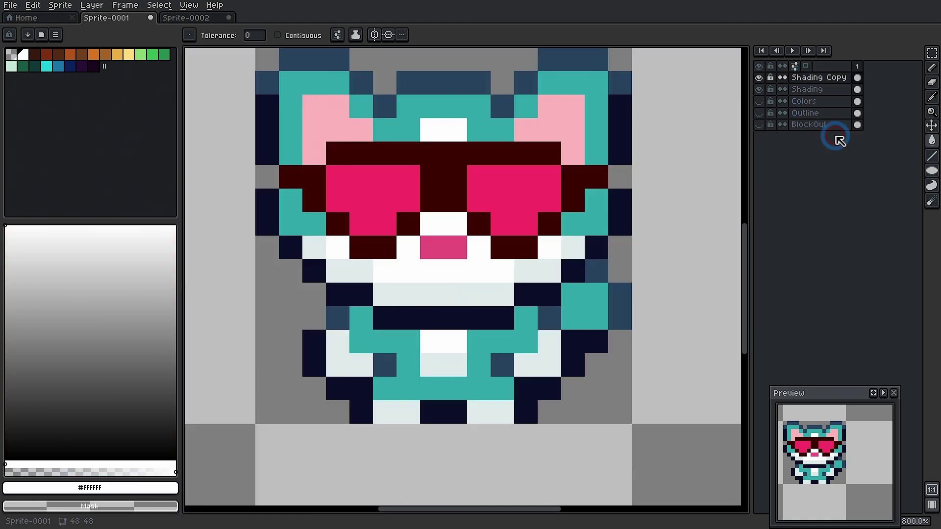
double_click(817, 79)
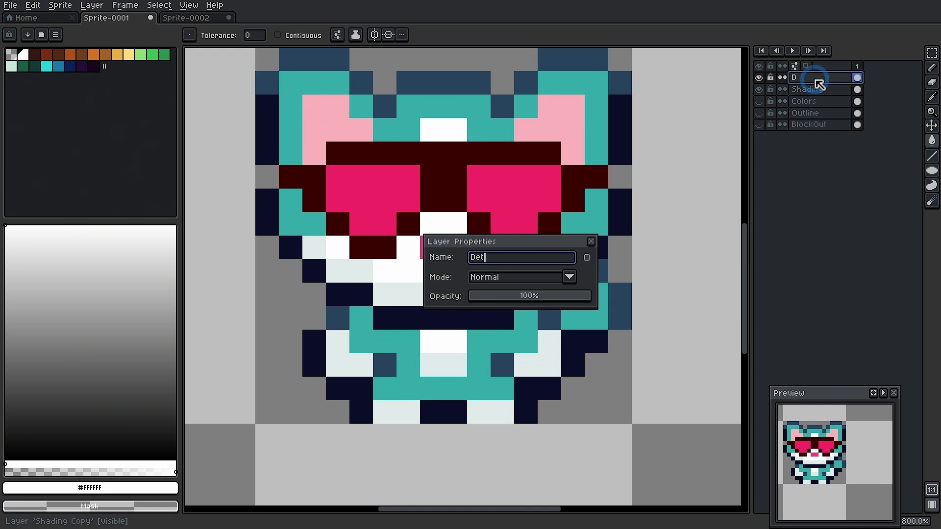
key(Return)
click(758, 89)
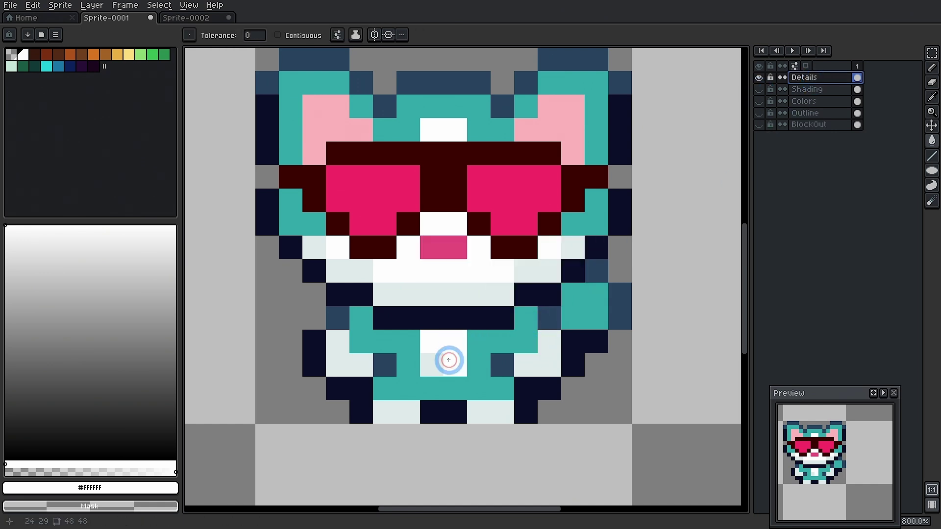
Step: Widen the top row of the chest patch to four pixels in pale grey #dfebec, with the row below it white
drag(479, 341, 418, 338)
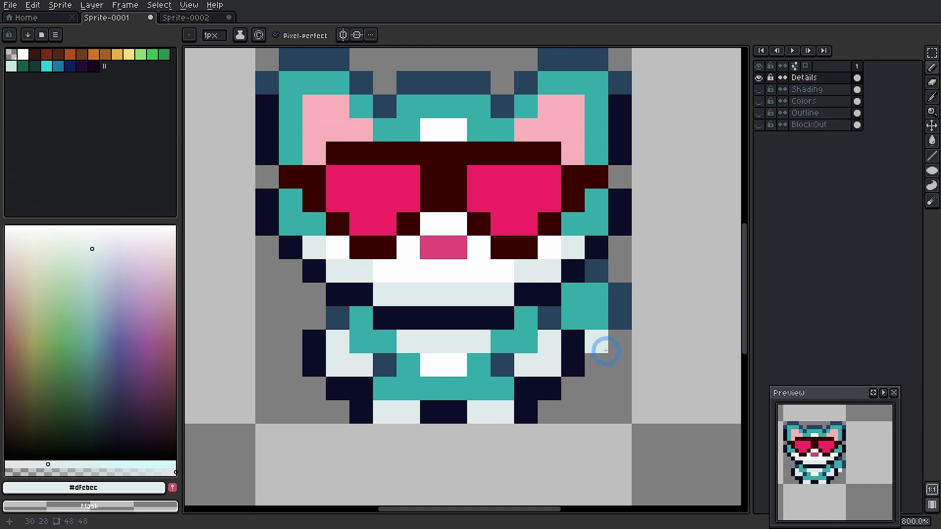
click(613, 299)
key(ctrl+z)
key(b)
Step: Add a two-pixel diagonal glare in pale grey #dfebec to each lens of the sunglasses
click(535, 201)
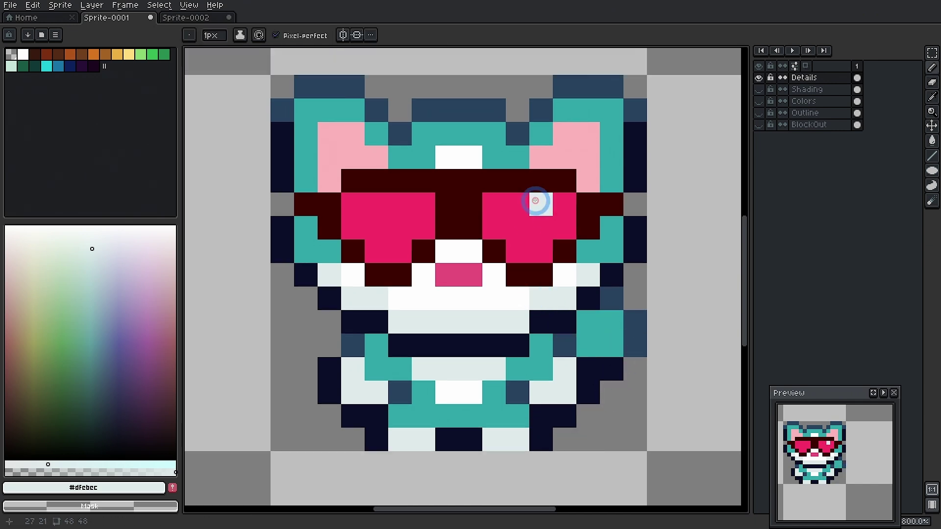
click(400, 203)
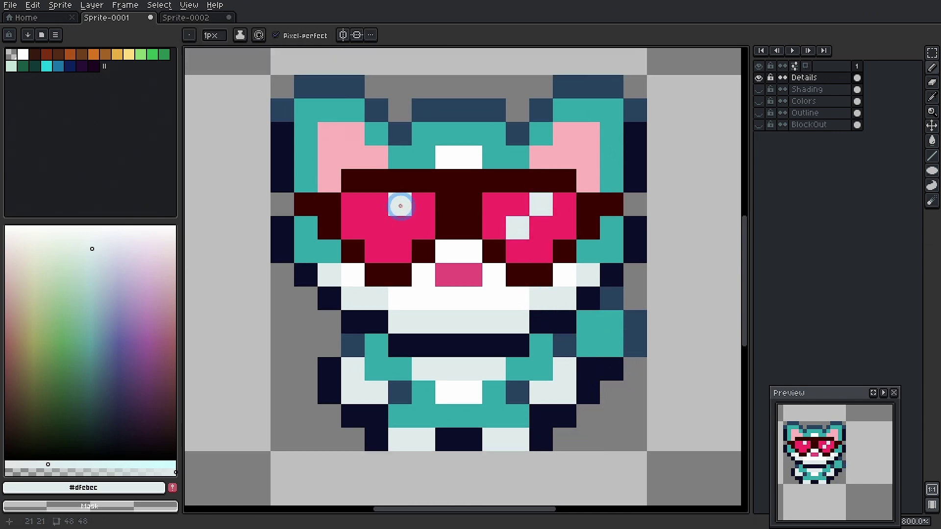
click(386, 220)
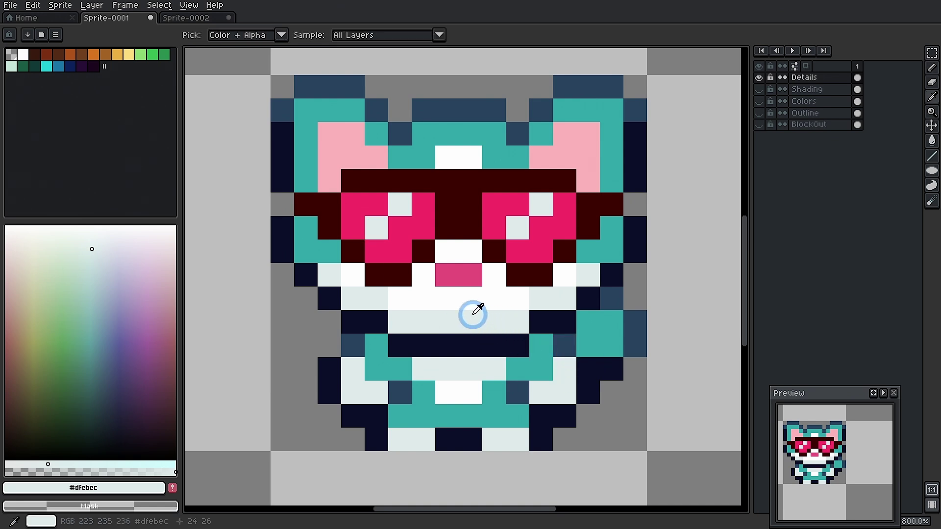
Step: Try a mouth in the outline's muted blue #294461 on the middle of the chin, and undo it
alt+click(494, 283)
click(461, 315)
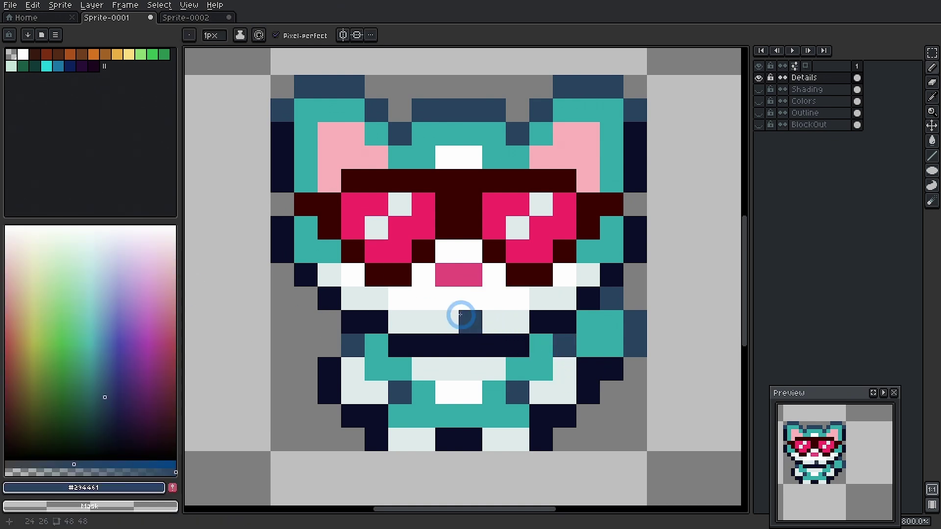
click(454, 315)
key(ctrl+z)
key(ctrl+z)
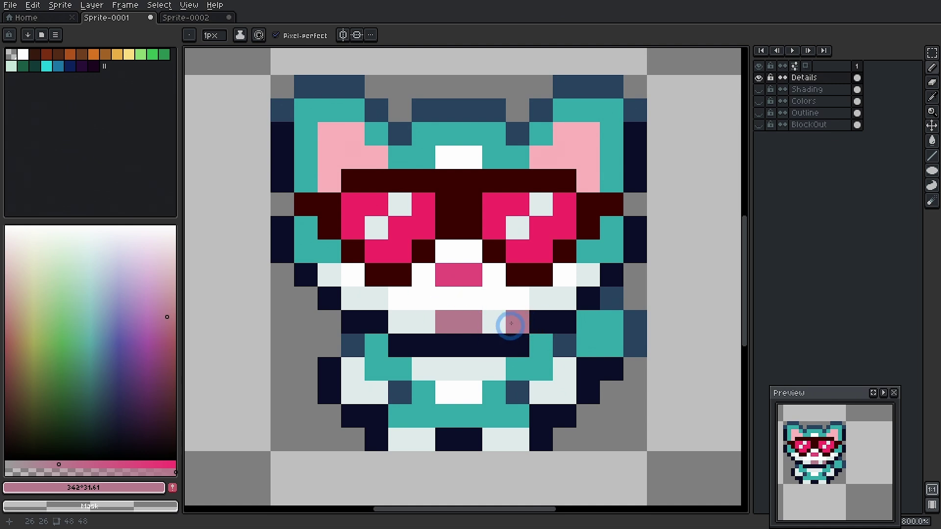
Step: Paint a two-pixel mouth in light pink #ffb5bc at the centre of the chin's shaded row
alt+click(468, 311)
click(451, 321)
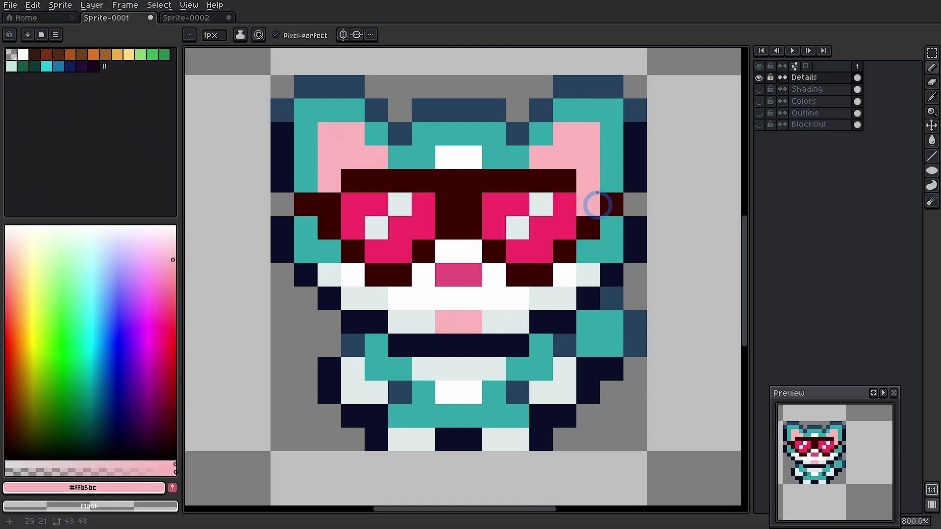
click(483, 315)
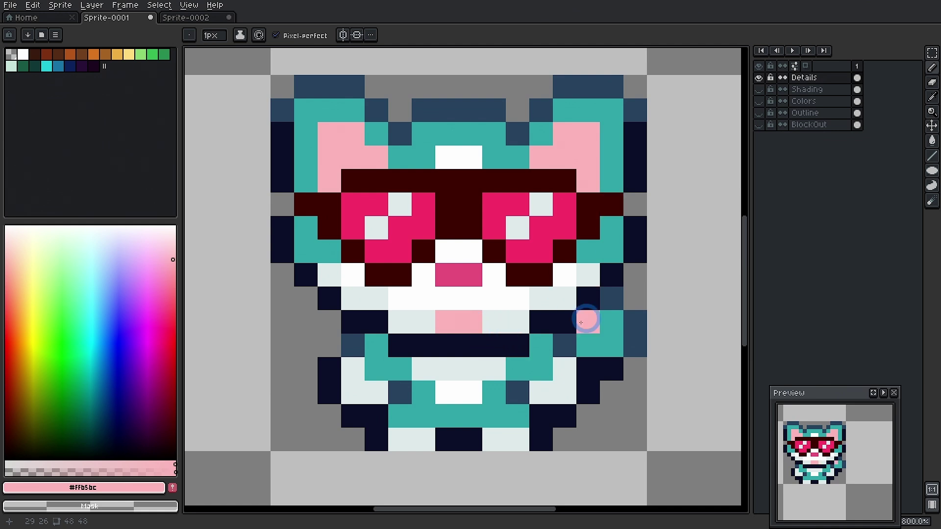
scroll(539, 342, down, 3)
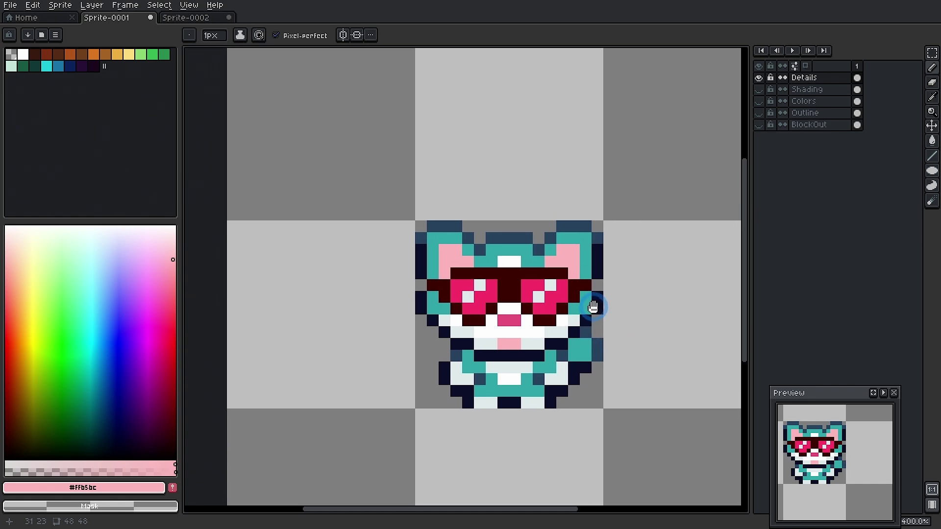
Step: Check the cat reference picture and try the nose's darker pink on the lower part of both inner ears
click(215, 18)
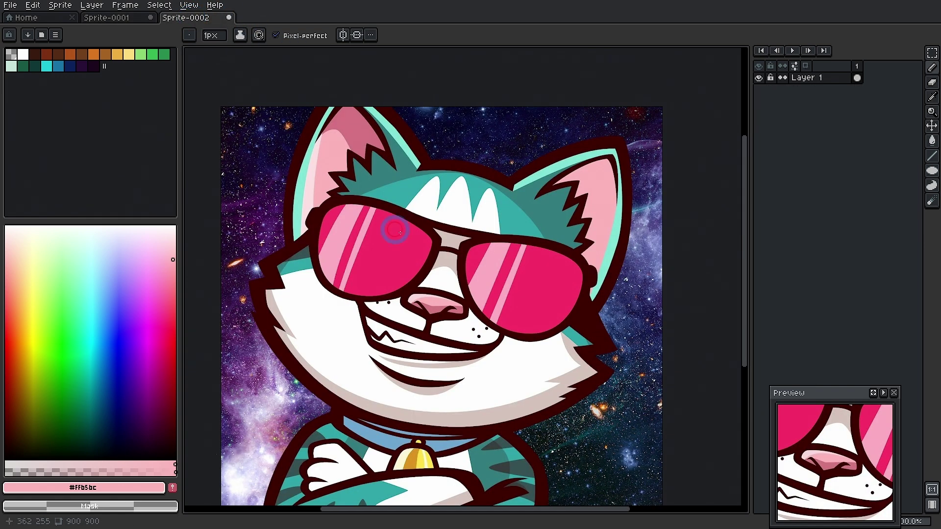
click(128, 21)
click(360, 252)
drag(342, 264, 395, 253)
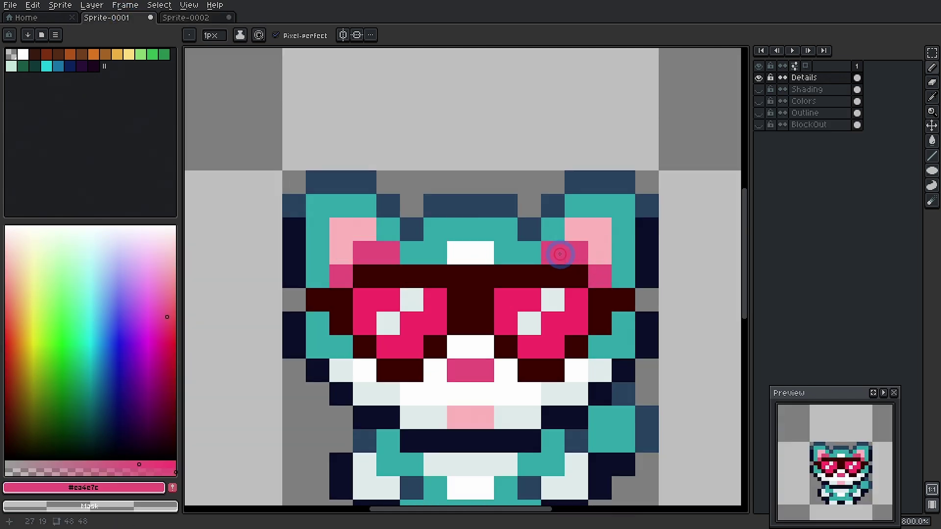
Step: Sample the light pink #ffb5bc and repaint the darker pixels of both inner ears with it
alt+click(603, 233)
click(586, 258)
click(595, 272)
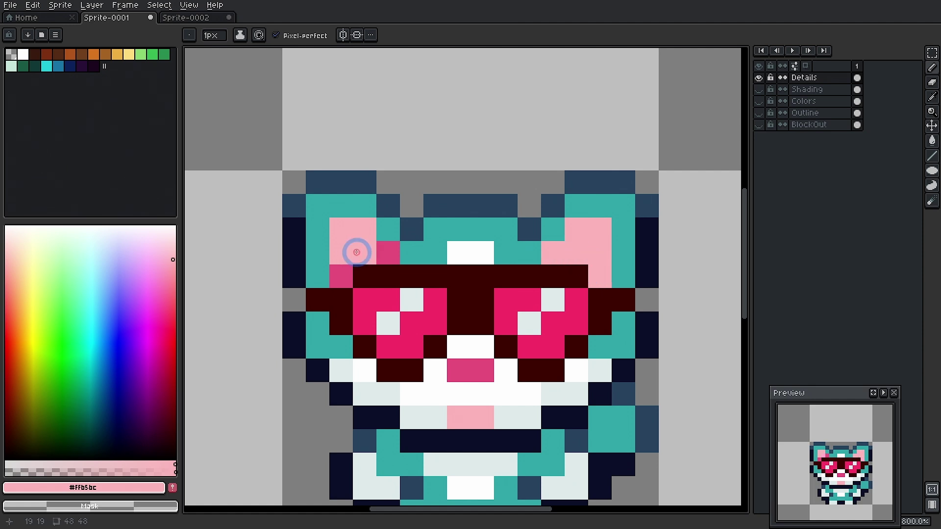
mouse_move(357, 252)
mouse_down()
mouse_move(379, 253)
mouse_move(343, 269)
mouse_up()
Step: Darken the sampled teal to hue 195, saturation 56, lightness 36 and shade the lower belly and inner arms, keeping the upper arm pixels teal
scroll(554, 255, down, 1)
alt+click(587, 223)
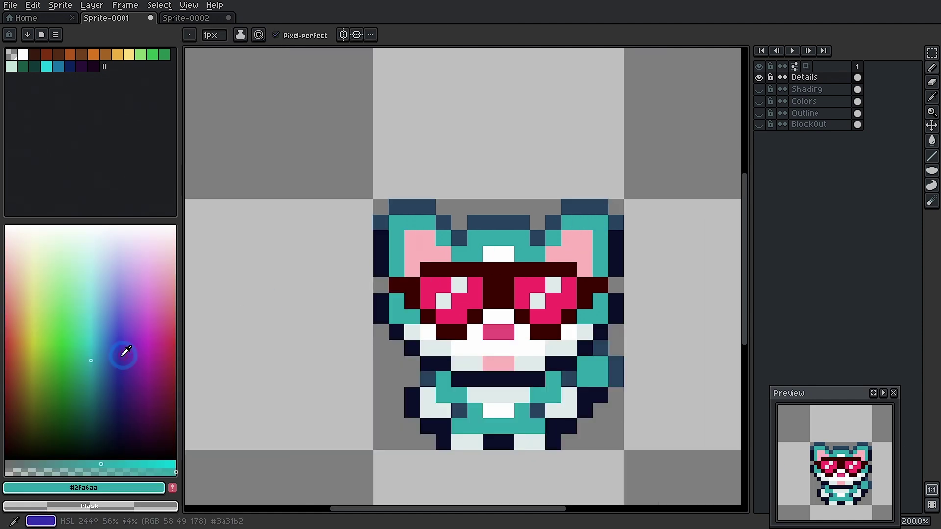
drag(93, 361, 98, 374)
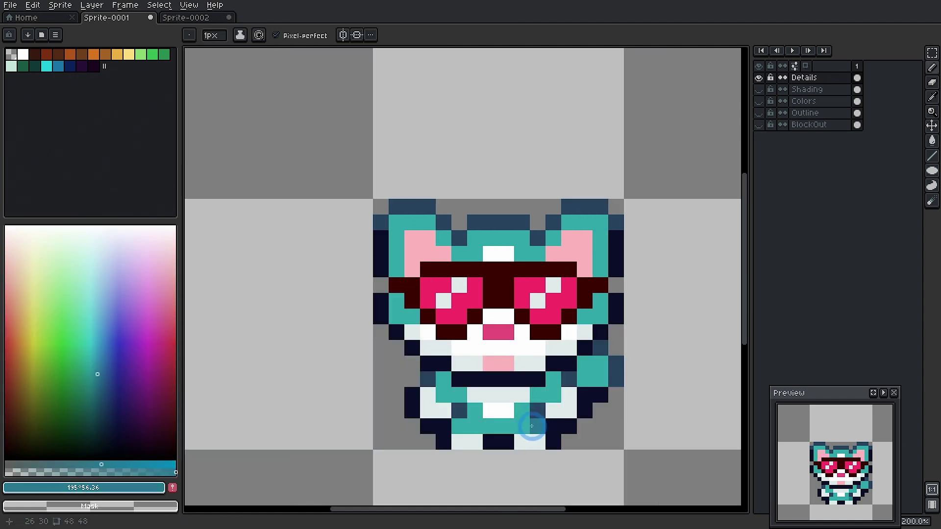
scroll(531, 426, up, 1)
drag(493, 426, 470, 426)
click(570, 411)
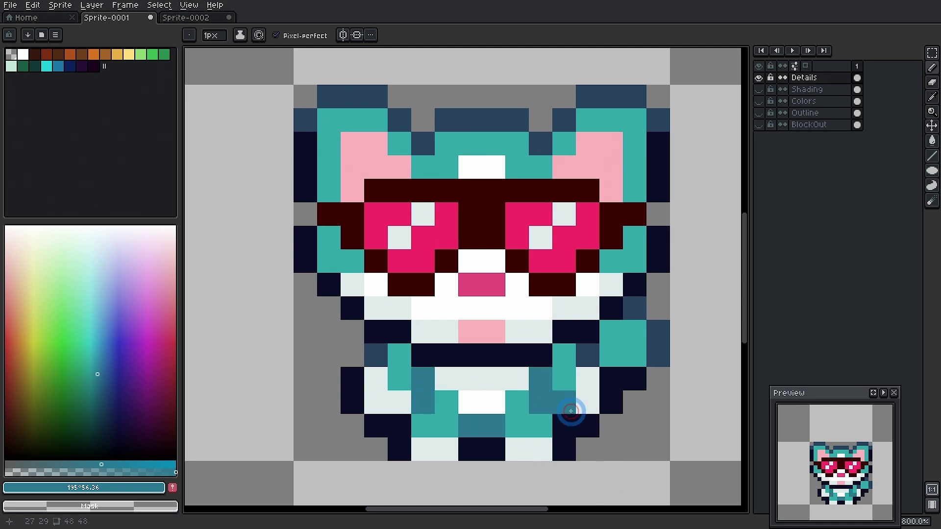
alt+click(629, 345)
click(542, 380)
Step: Try the darker blue-teal #297793 on a cheek edge pixel, and repaint it with the base teal #2fa6aa
alt+click(541, 399)
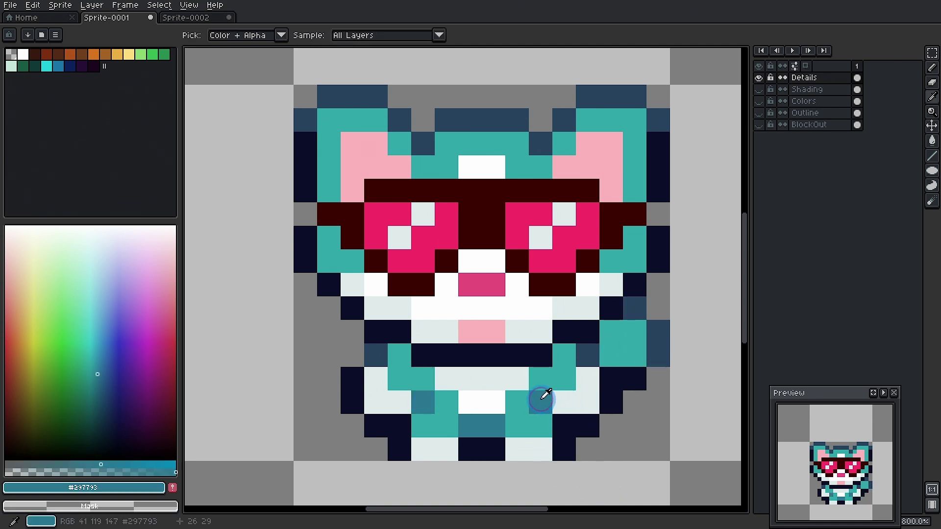
click(326, 240)
alt+click(343, 262)
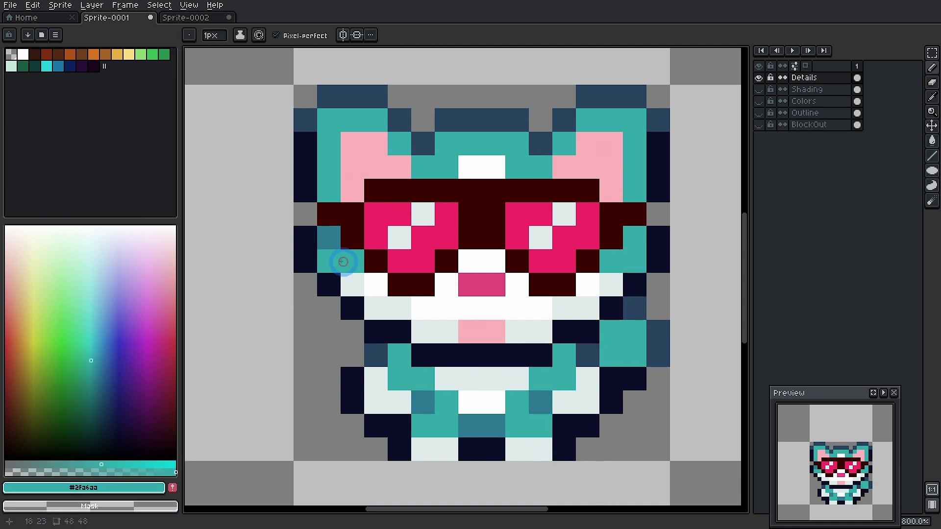
click(323, 239)
Step: Lighten the teal to hue 183, saturation 61, lightness 53 and highlight the upper edges of both ears and the top of the tail
key(alt)
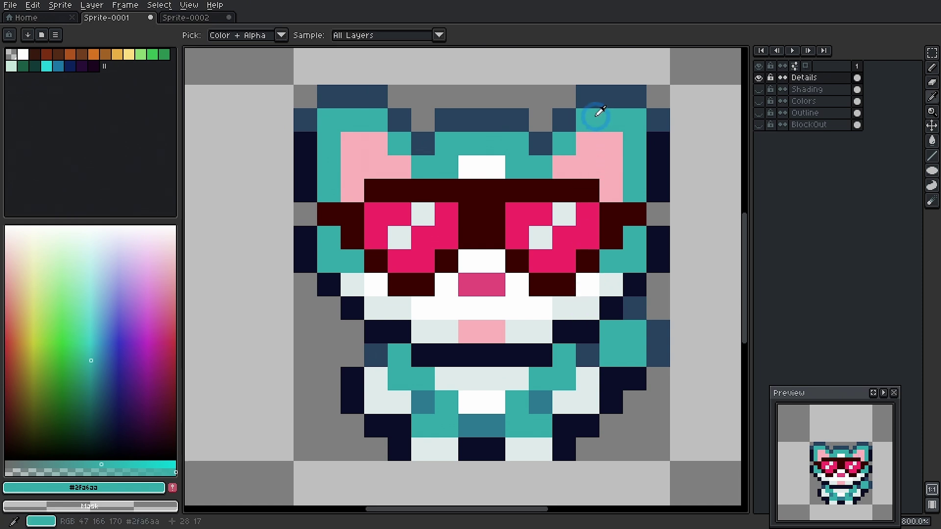
drag(91, 361, 91, 345)
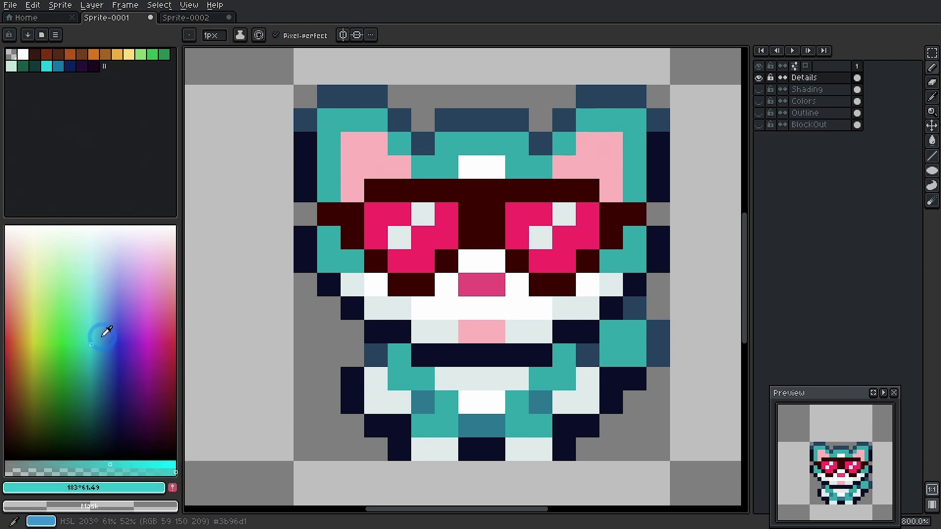
click(91, 335)
mouse_move(326, 142)
mouse_down()
mouse_move(348, 119)
mouse_move(372, 119)
mouse_move(399, 142)
mouse_up()
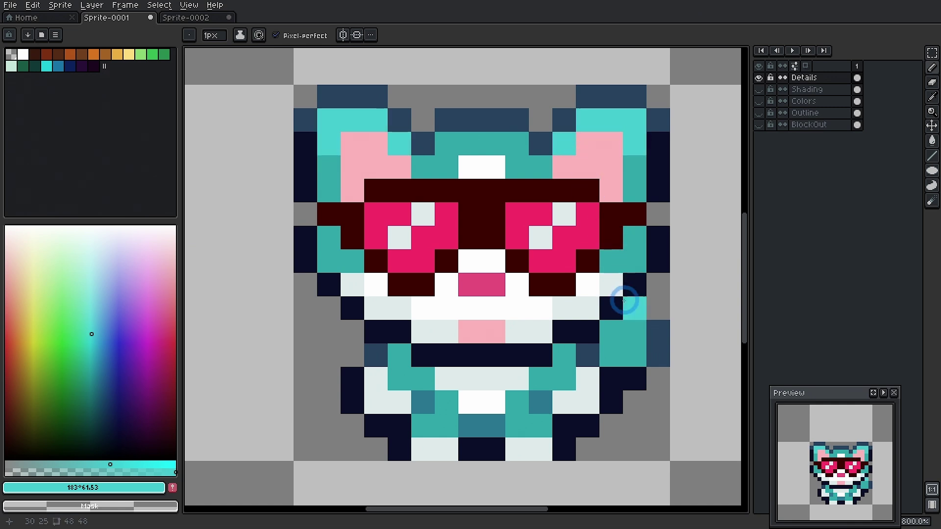
drag(630, 327, 615, 330)
Step: Recolour the outline pixel beneath the tail, next to the arm, with the muted blue #294461
scroll(588, 147, down, 2)
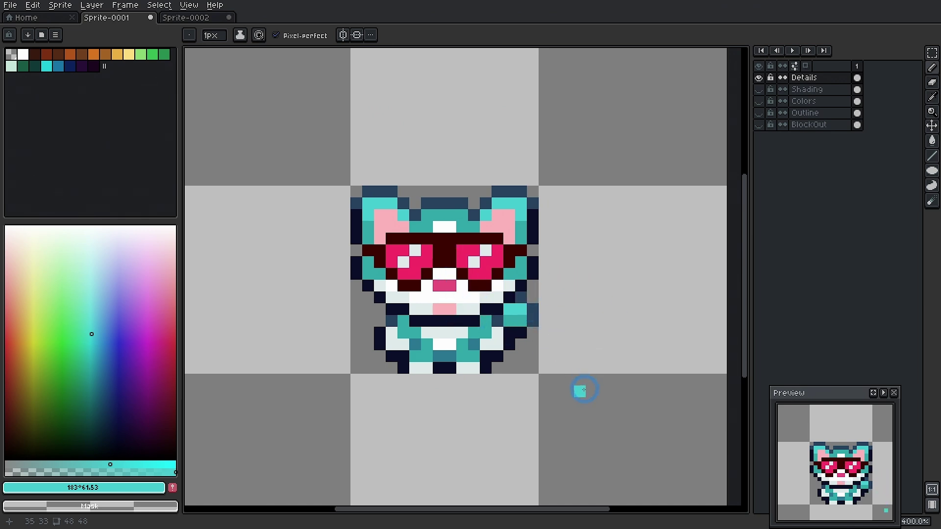
scroll(536, 372, up, 1)
alt+click(508, 212)
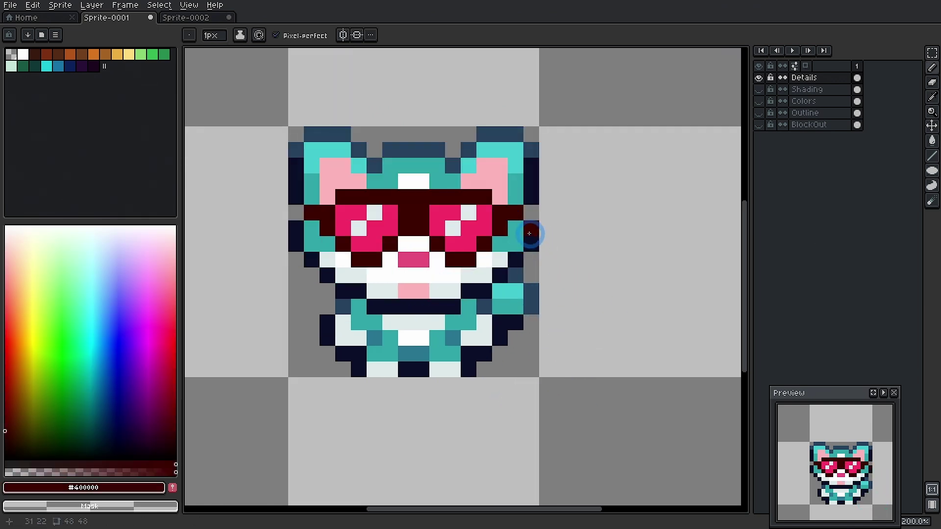
key(g)
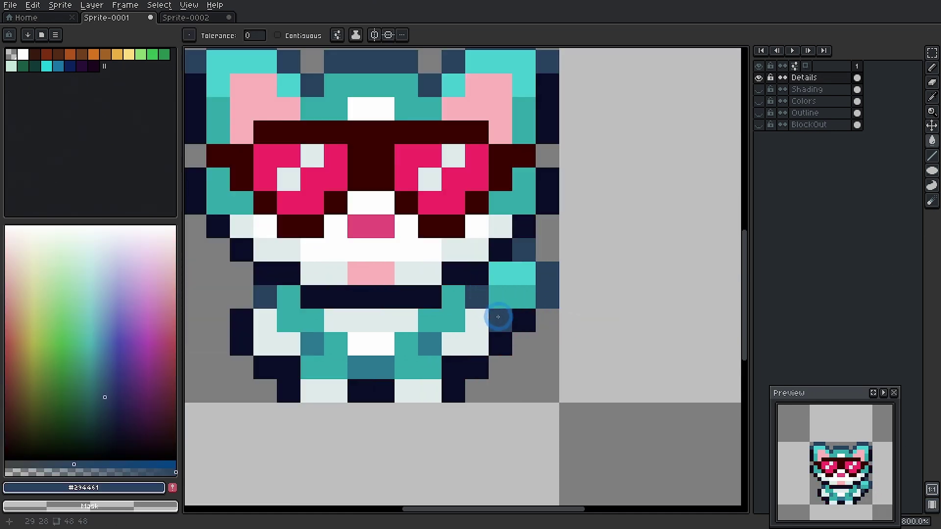
click(498, 317)
key(b)
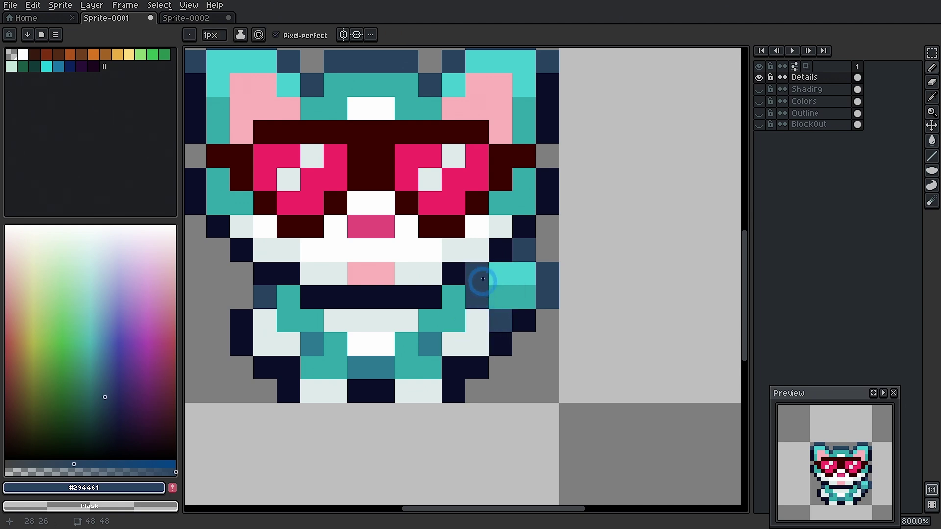
Step: Try the muted blue #294461 on the dark line under the chin, and repaint the line navy
mouse_move(478, 273)
mouse_down()
mouse_move(363, 296)
mouse_move(307, 294)
mouse_move(288, 273)
mouse_up()
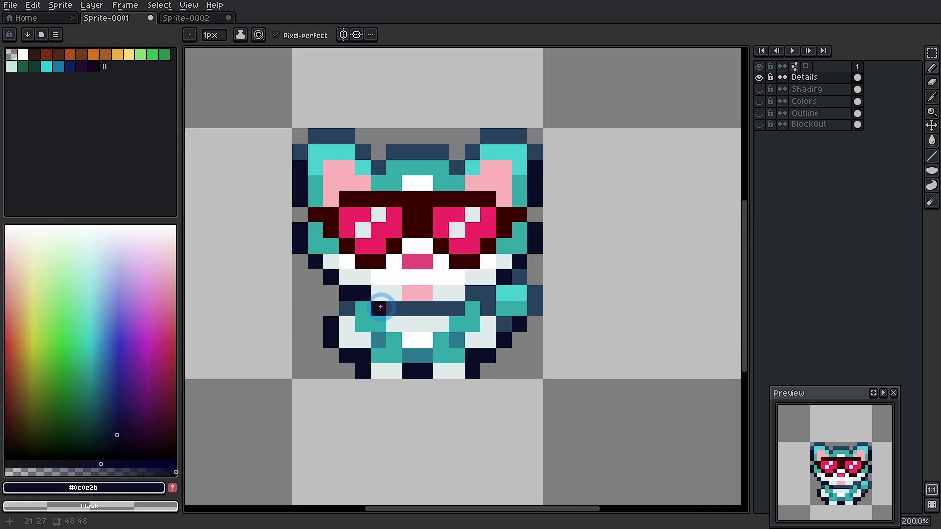
drag(380, 306, 452, 307)
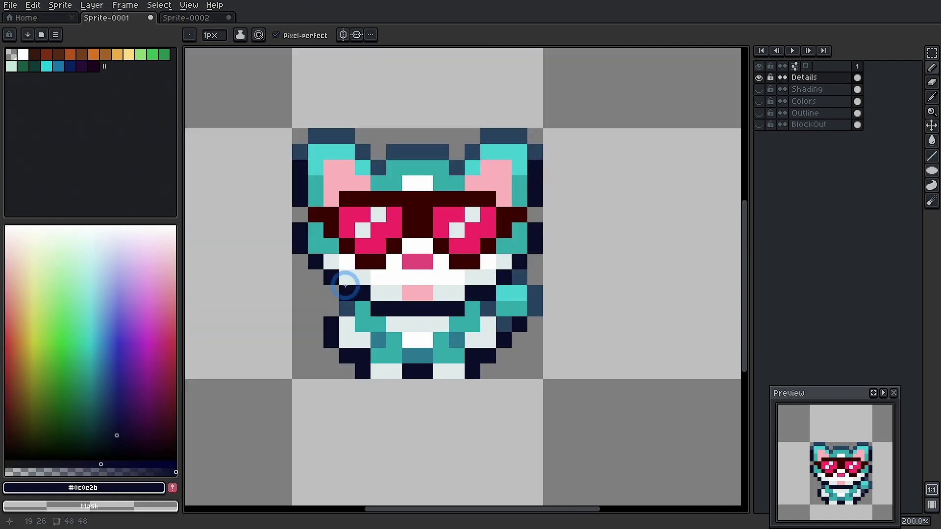
alt+click(488, 309)
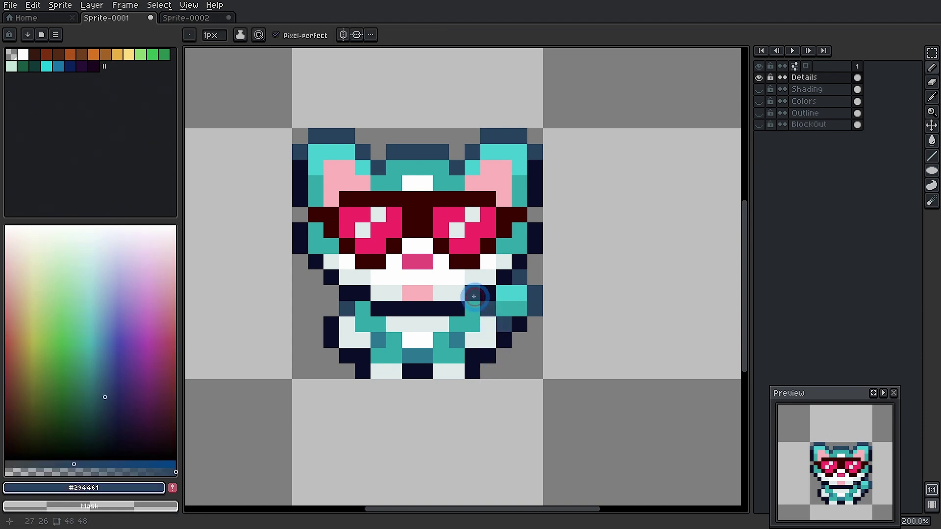
mouse_move(472, 292)
mouse_down()
mouse_move(454, 306)
mouse_move(428, 352)
mouse_move(355, 290)
mouse_move(378, 308)
mouse_move(443, 311)
mouse_up()
alt+click(349, 294)
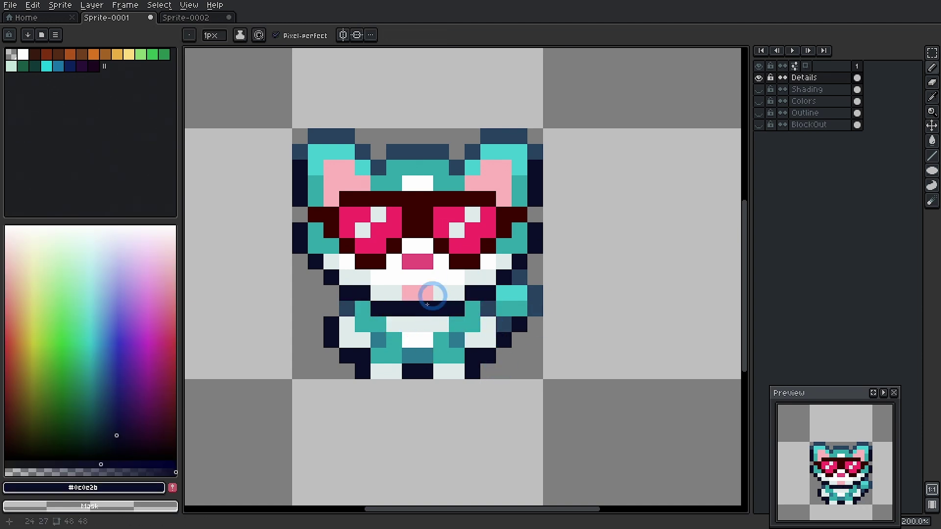
scroll(456, 357, up, 1)
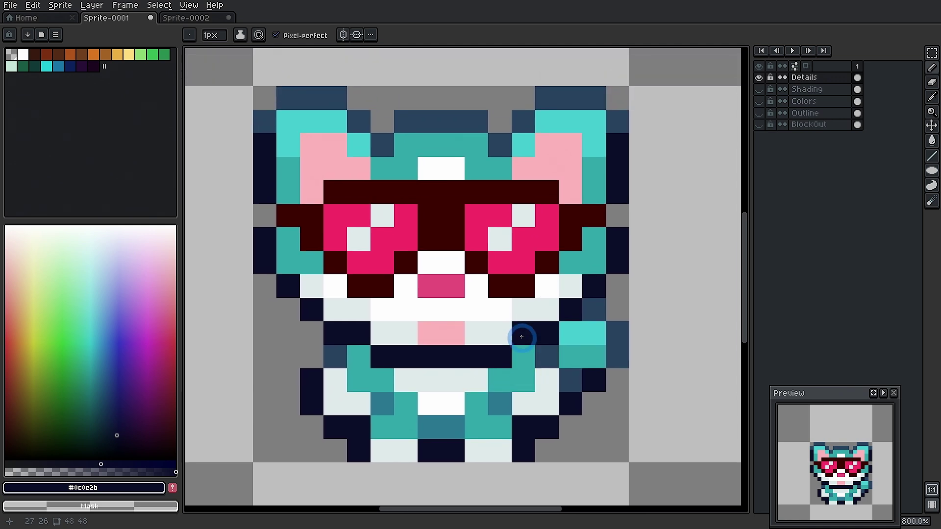
Step: Recolour the line under the chin and the inner outline pixel at each end of it with the muted blue #294461
alt+click(547, 356)
mouse_move(521, 335)
mouse_down()
mouse_move(499, 348)
mouse_move(389, 358)
mouse_move(358, 333)
mouse_up()
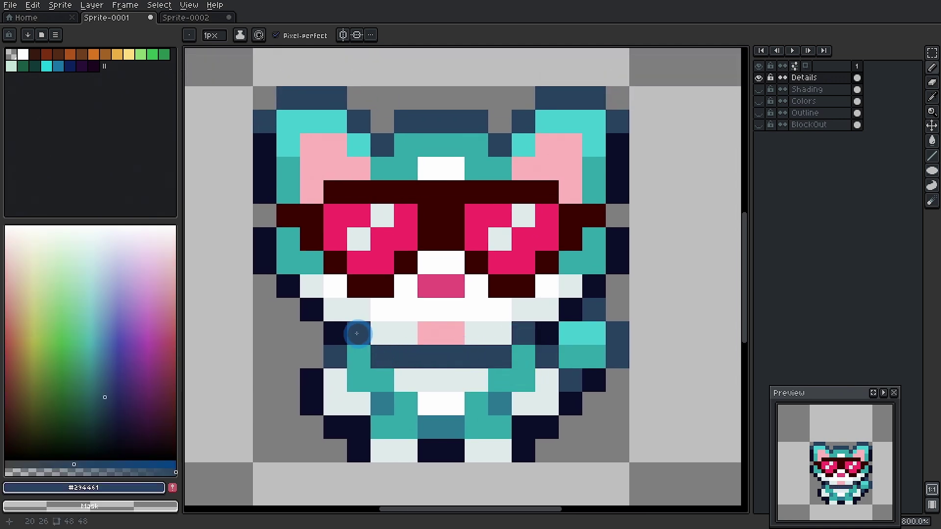
click(492, 404)
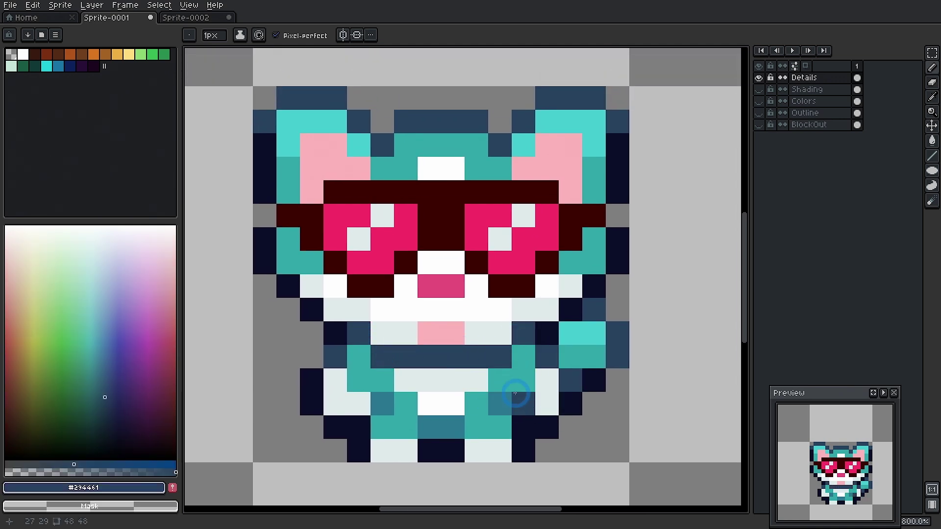
scroll(539, 397, down, 1)
click(526, 302)
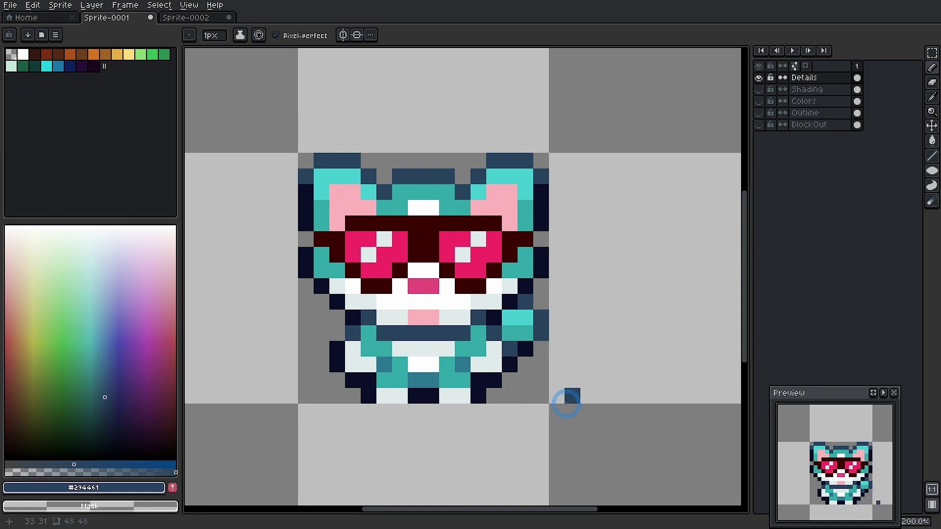
drag(619, 330, 481, 322)
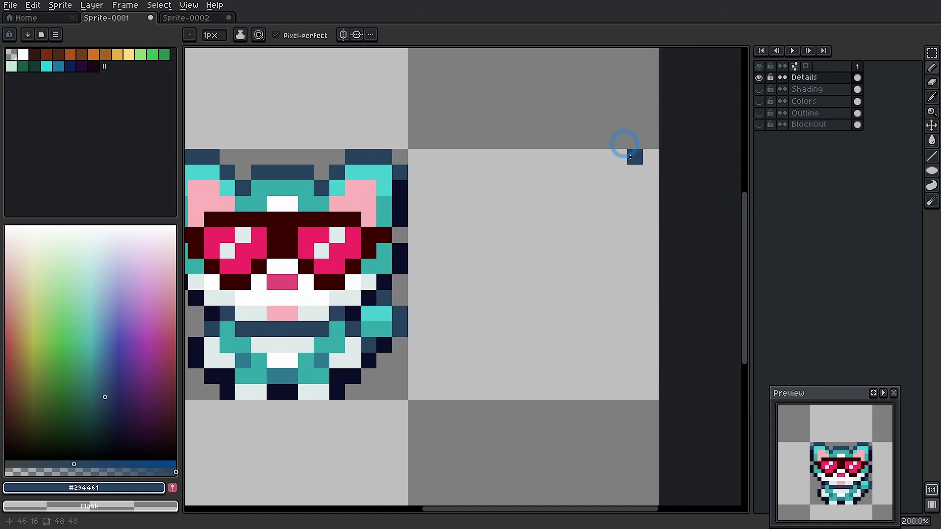
drag(560, 365, 588, 370)
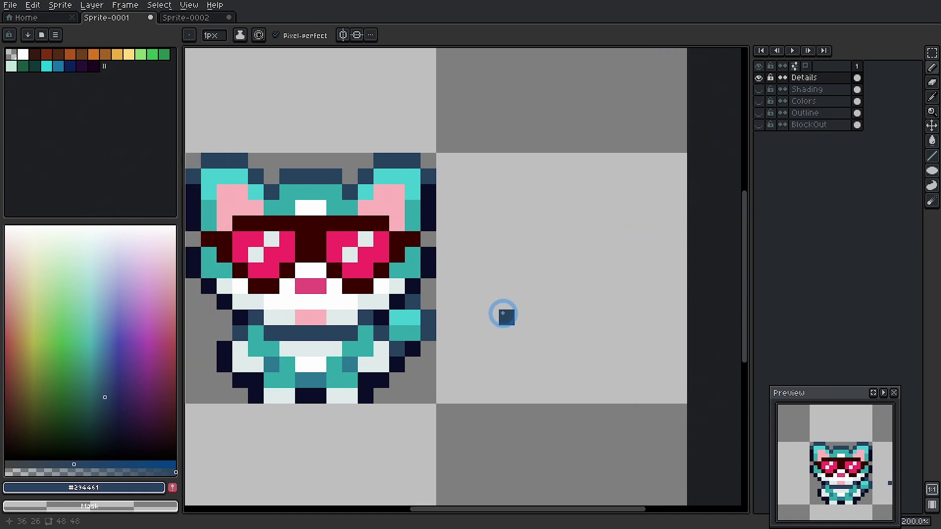
drag(502, 313, 902, 365)
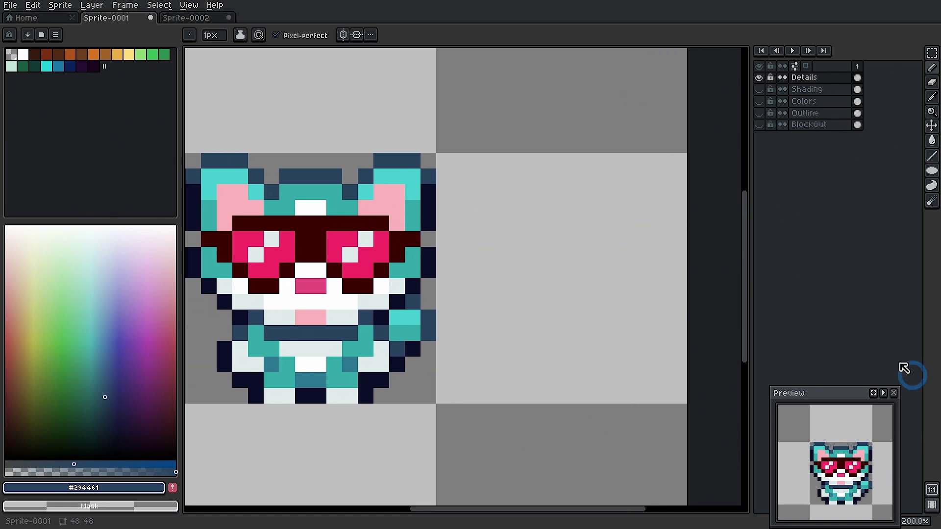